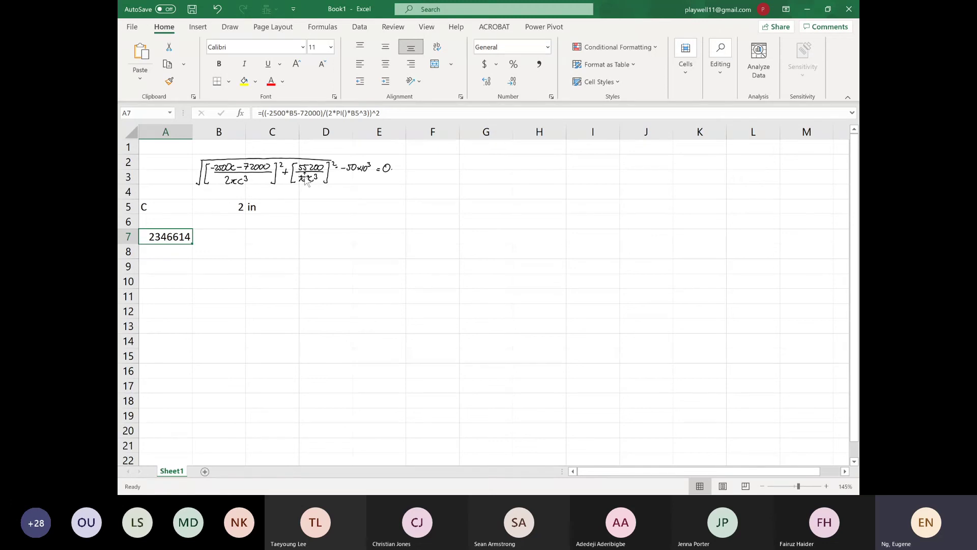
# Widen column A so that A7 shows 2346614.445 in full.
pyautogui.click(223, 233)
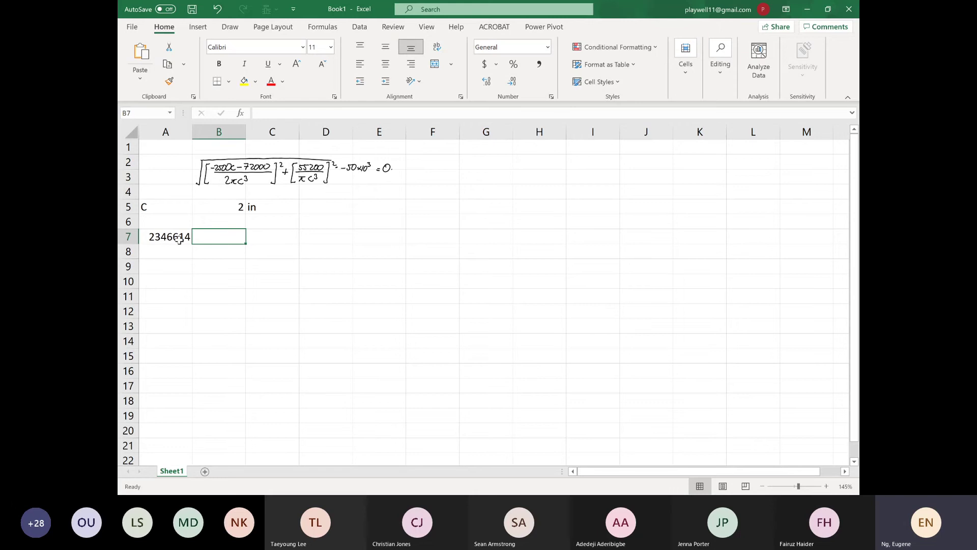
pyautogui.moveTo(193, 132); pyautogui.dragTo(219, 135)
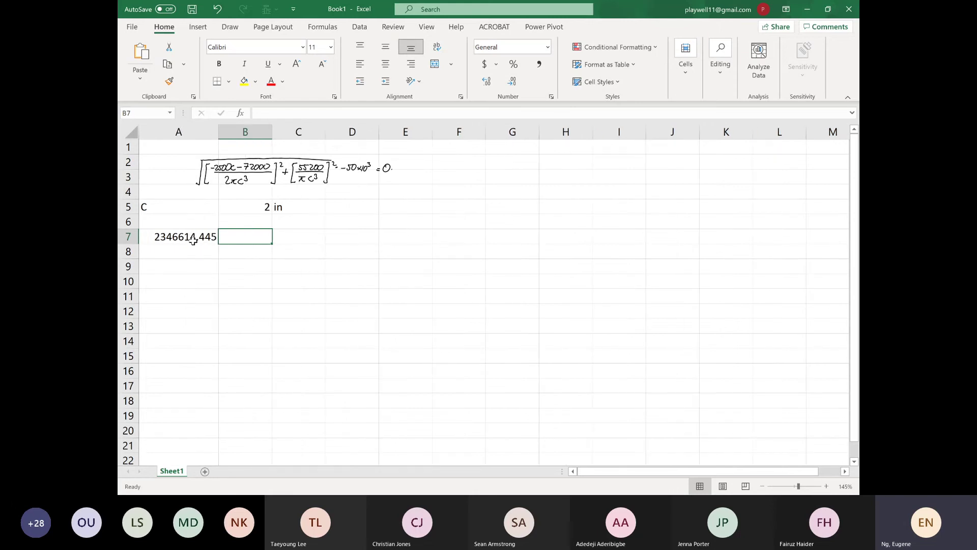
pyautogui.click(262, 269)
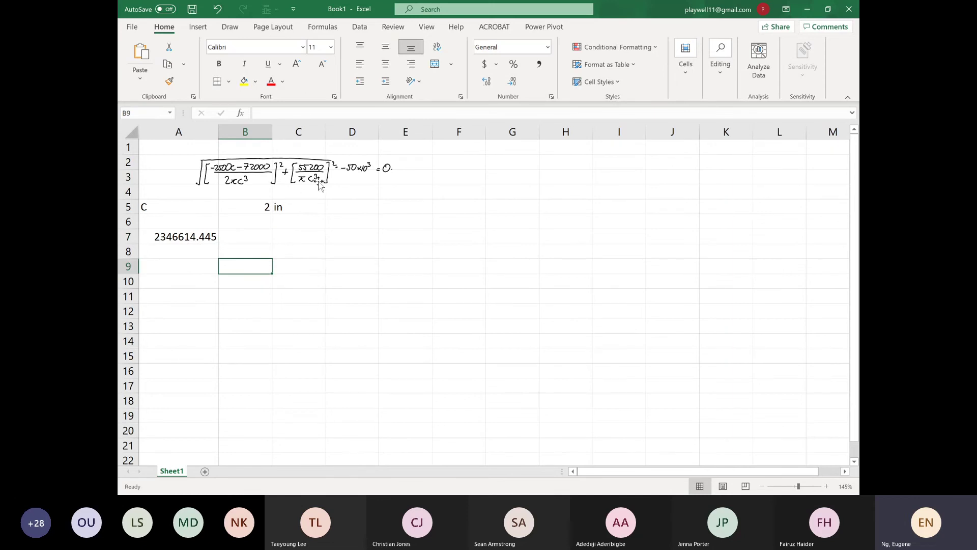
pyautogui.click(237, 236)
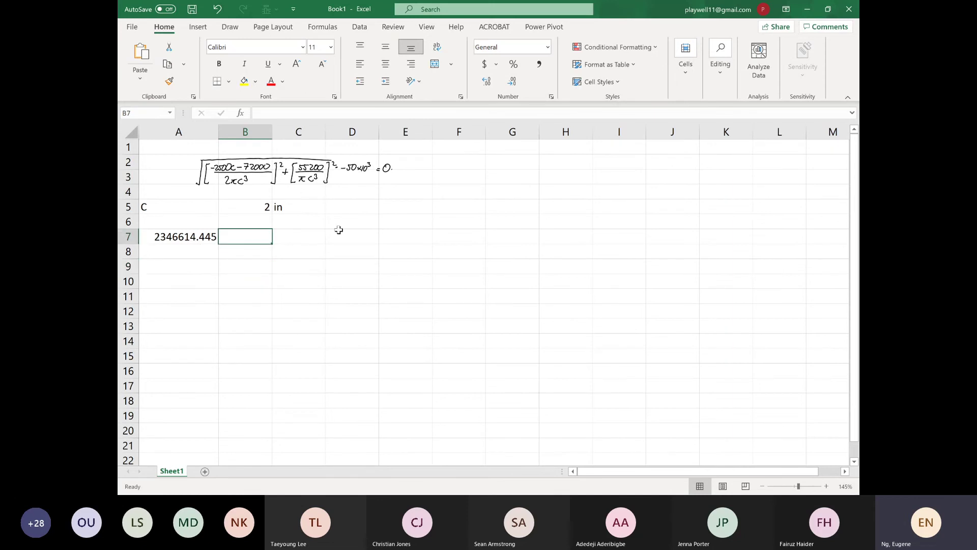
# Enter =(55200/(PI()*B5^3))^2 in B7 for the second squared stress term.
pyautogui.write('=')
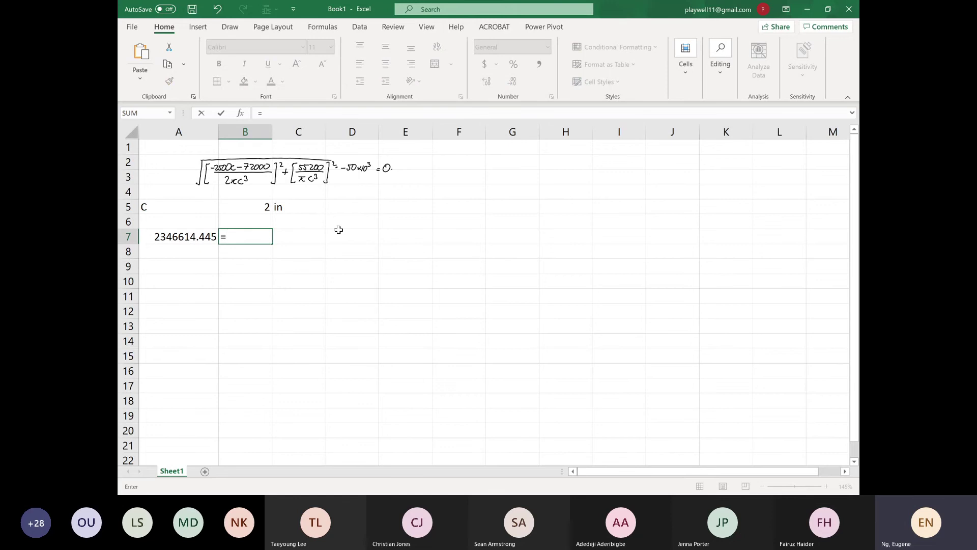
pyautogui.write('()^2')
pyautogui.press('F2')
pyautogui.press('Left')
pyautogui.press('Left')
pyautogui.press('Left')
pyautogui.write('55200')
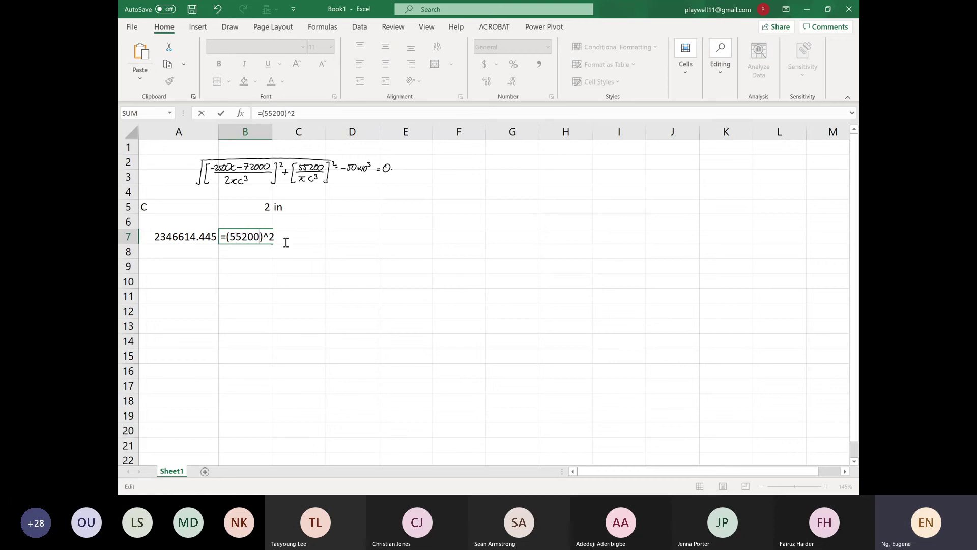
pyautogui.write('/()')
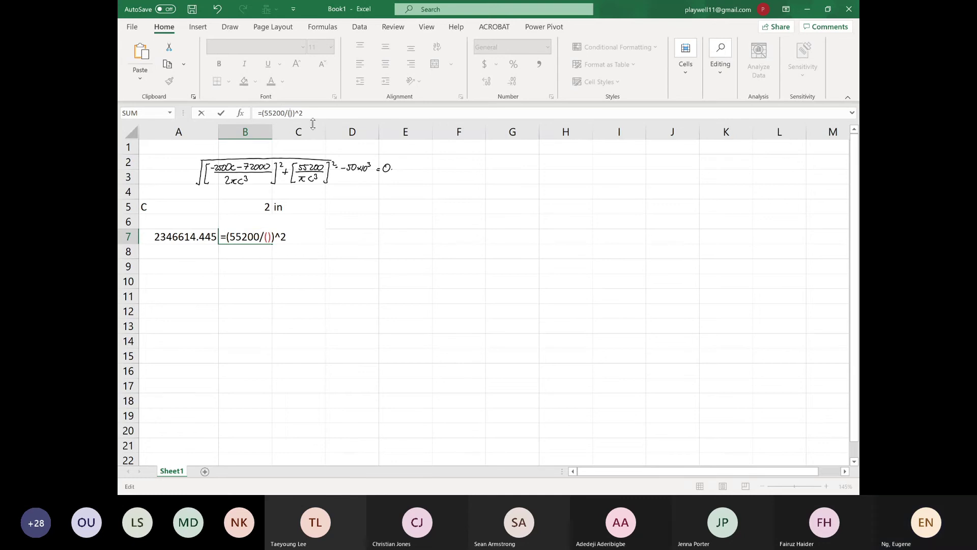
pyautogui.write('pi()')
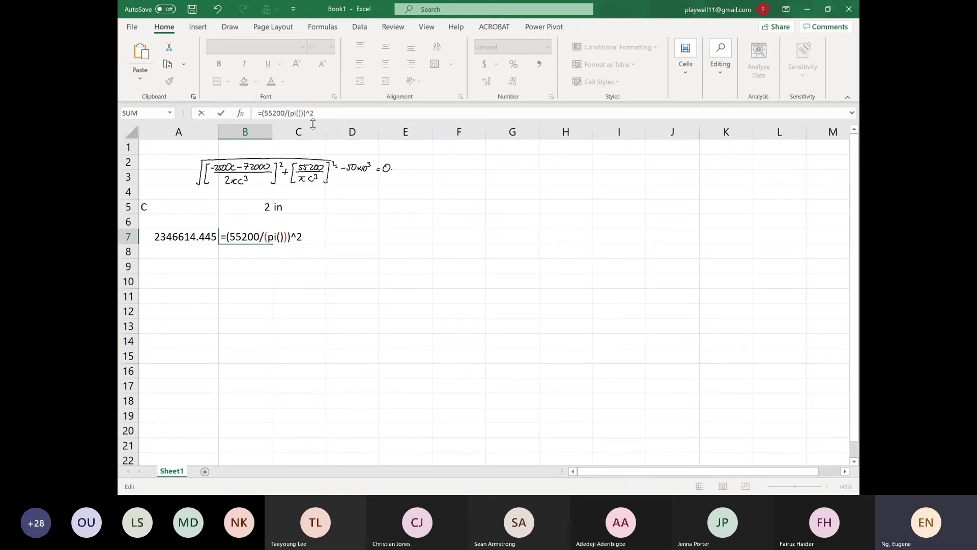
pyautogui.write('*')
pyautogui.click(253, 206)
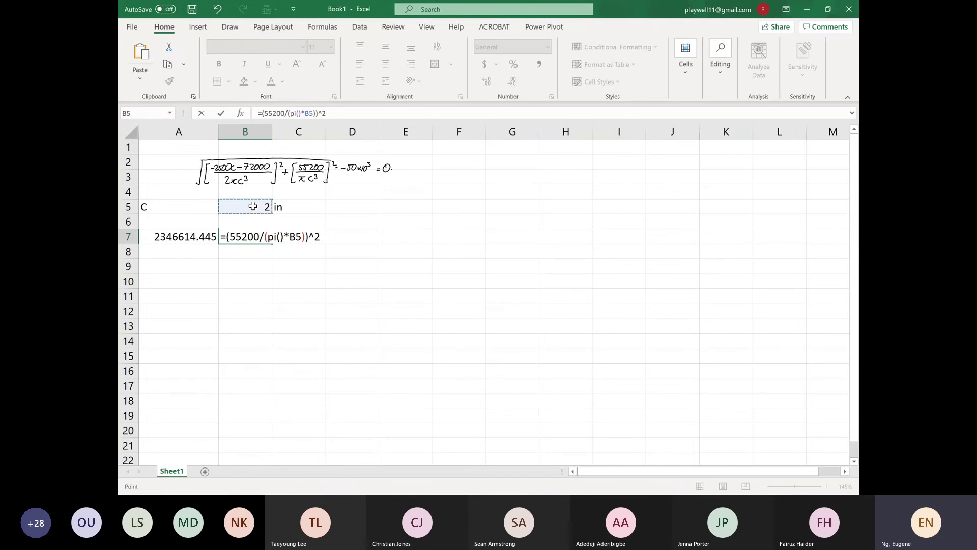
pyautogui.write('^3')
pyautogui.press('Return')
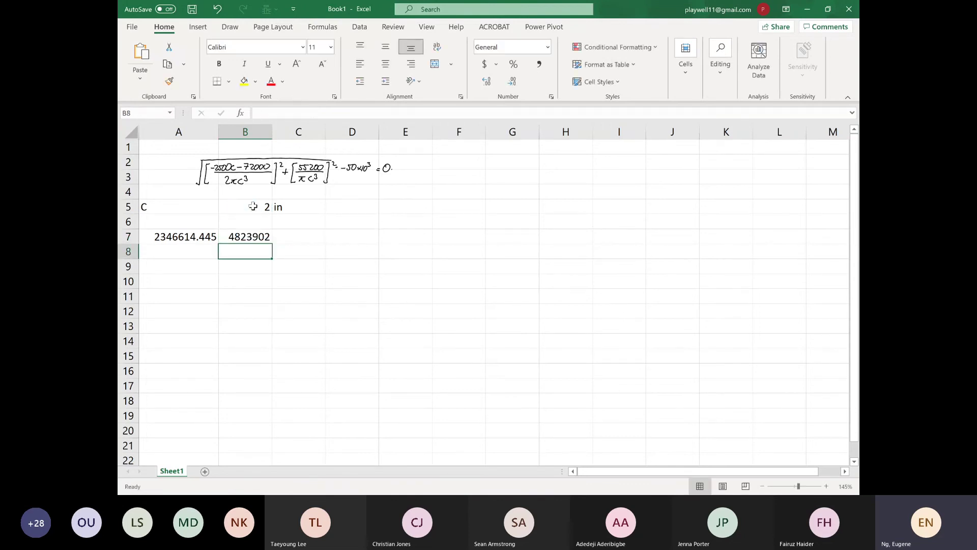
# Widen column B so the B7 result 4823901.553 shows in full.
pyautogui.press('Up')
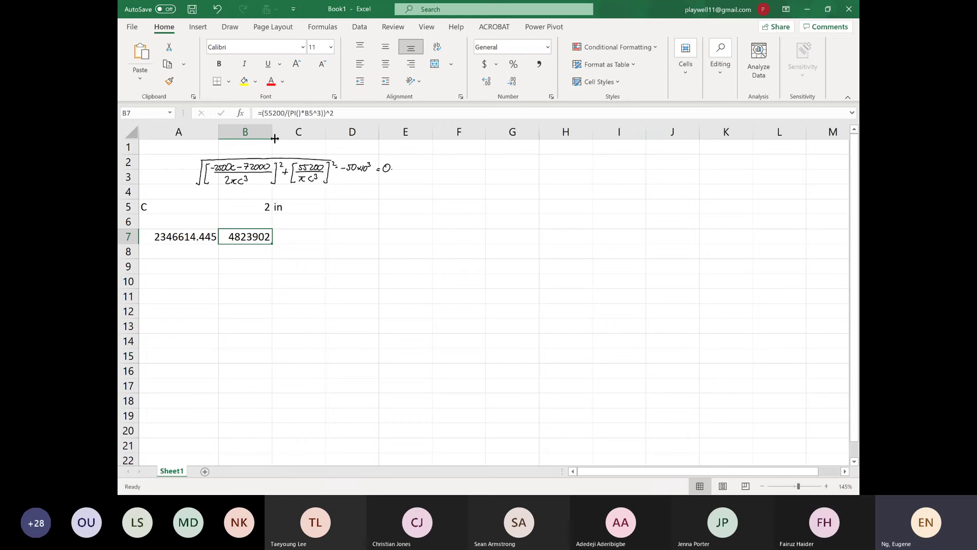
pyautogui.moveTo(275, 138); pyautogui.dragTo(297, 135)
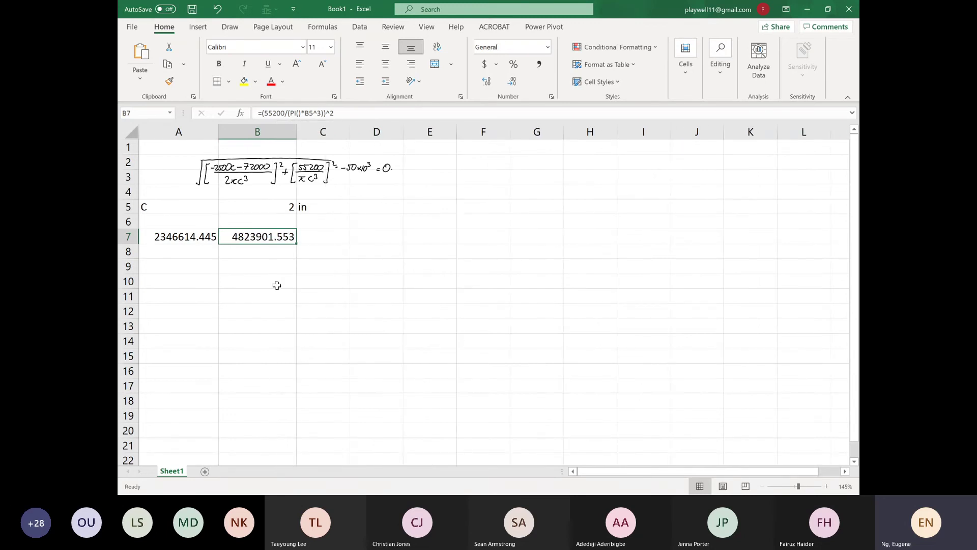
pyautogui.click(321, 239)
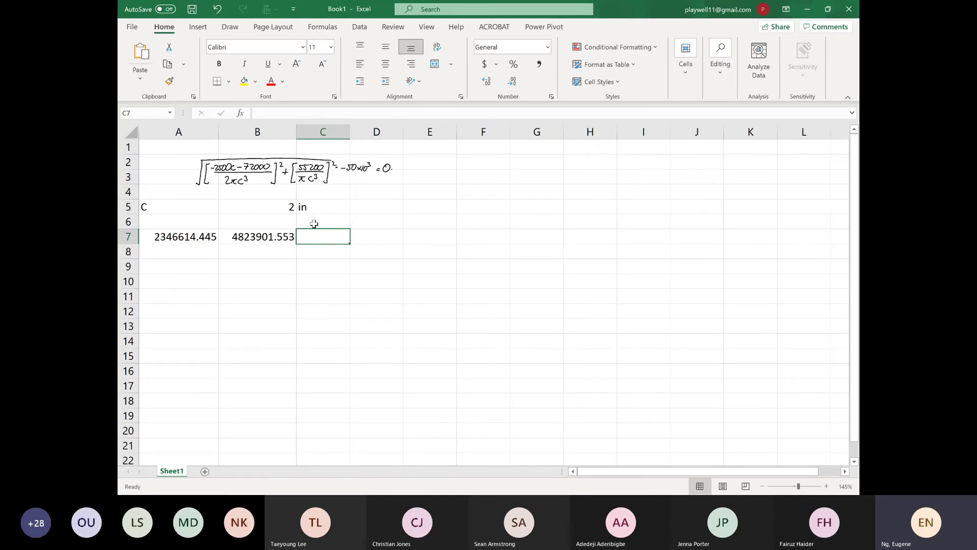
# Enter =SQRT(A7+B7)-50E3 in C7, which evaluates to -47322.2 for c = 2.
pyautogui.write('=')
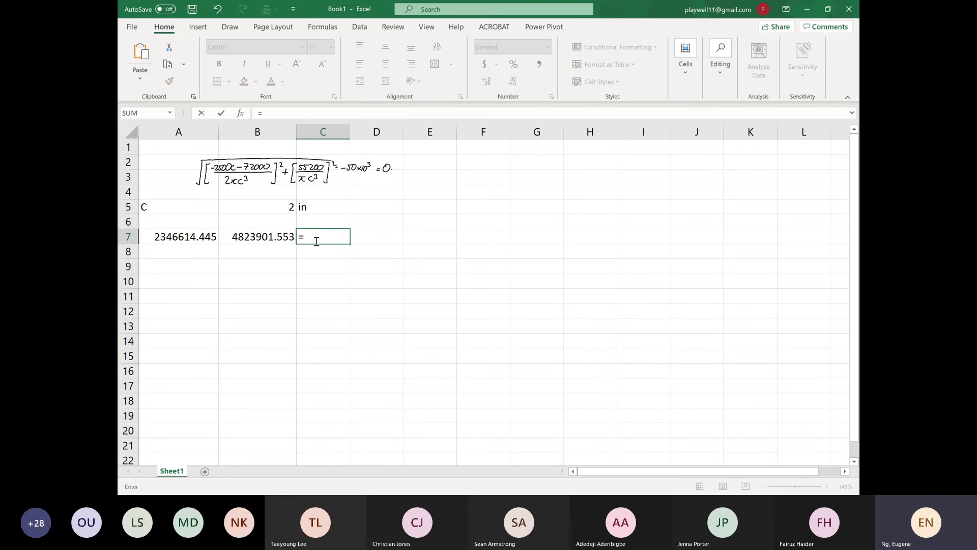
pyautogui.click(206, 235)
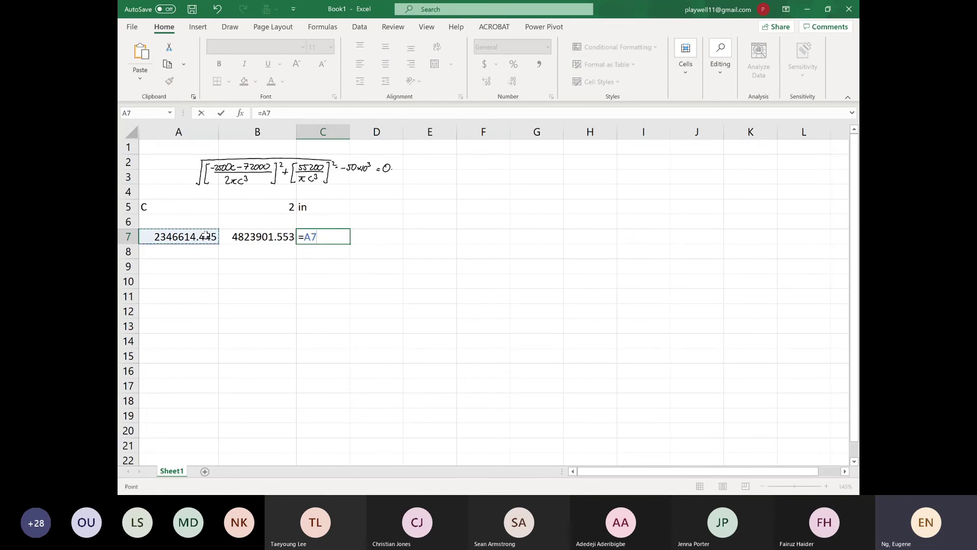
pyautogui.write('+')
pyautogui.click(248, 238)
pyautogui.click(302, 109)
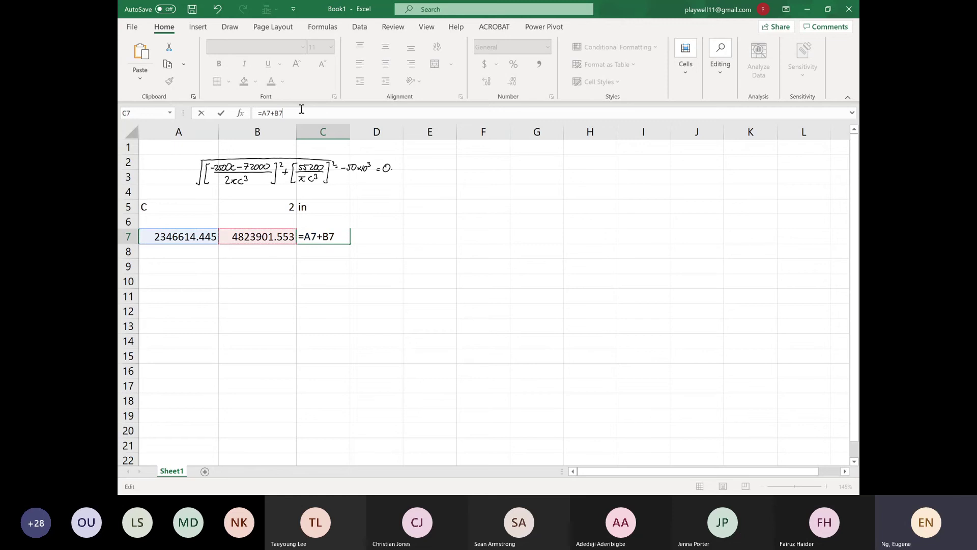
pyautogui.write(')')
pyautogui.click(262, 113)
pyautogui.write('(')
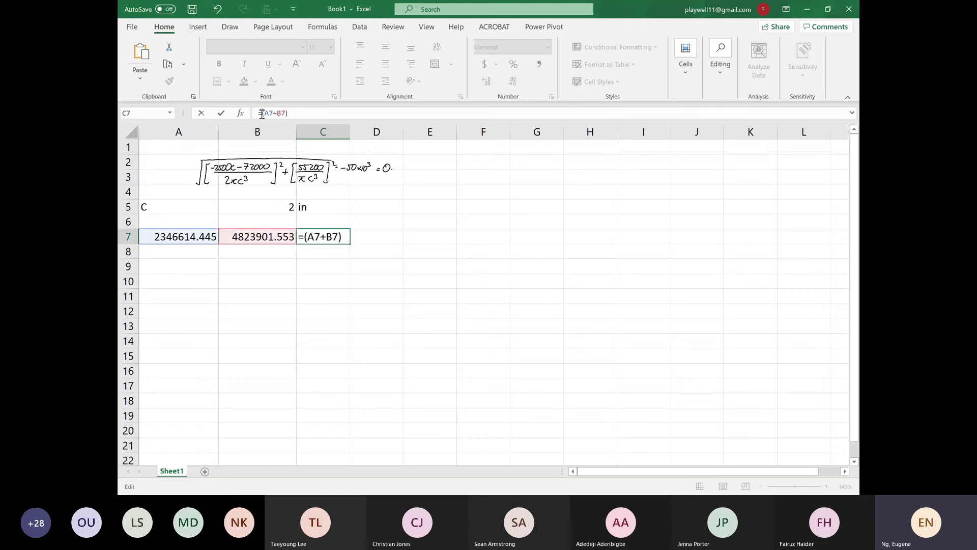
pyautogui.write('sqrt')
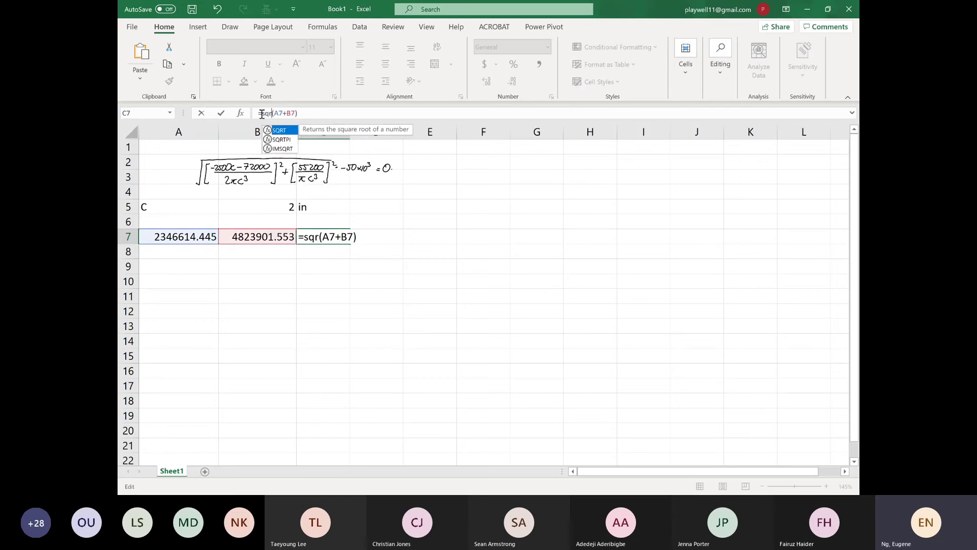
pyautogui.click(312, 113)
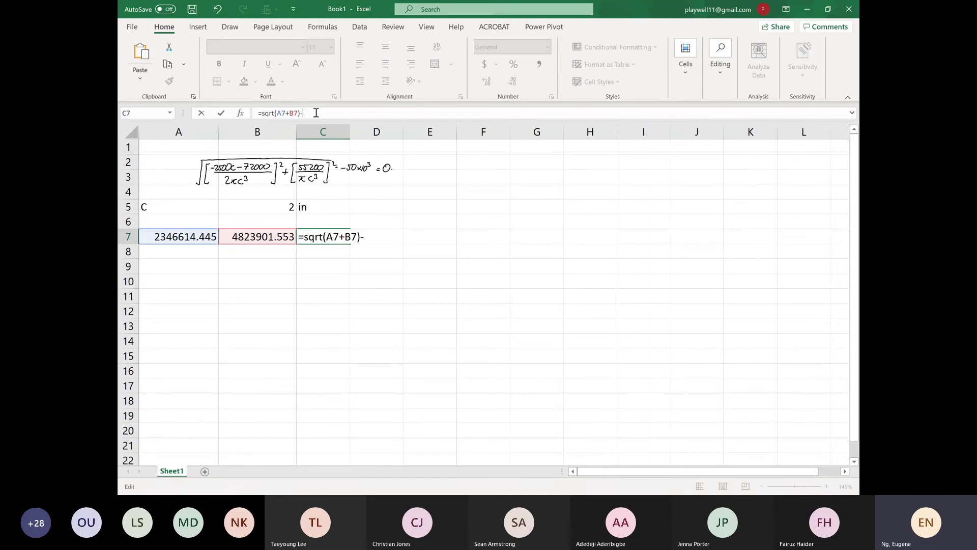
pyautogui.write('-50e3')
pyautogui.press('Return')
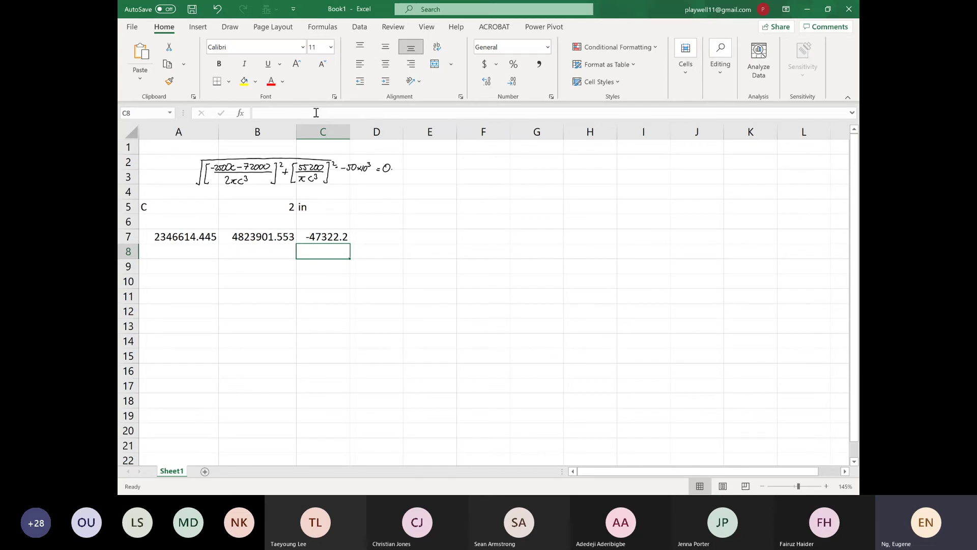
# Try c values 4, 5, 6, 7, 8, 9, 10, 15, 2 and 1 in B5, watching row 7.
pyautogui.press('Up')
pyautogui.press('Up')
pyautogui.press('Up')
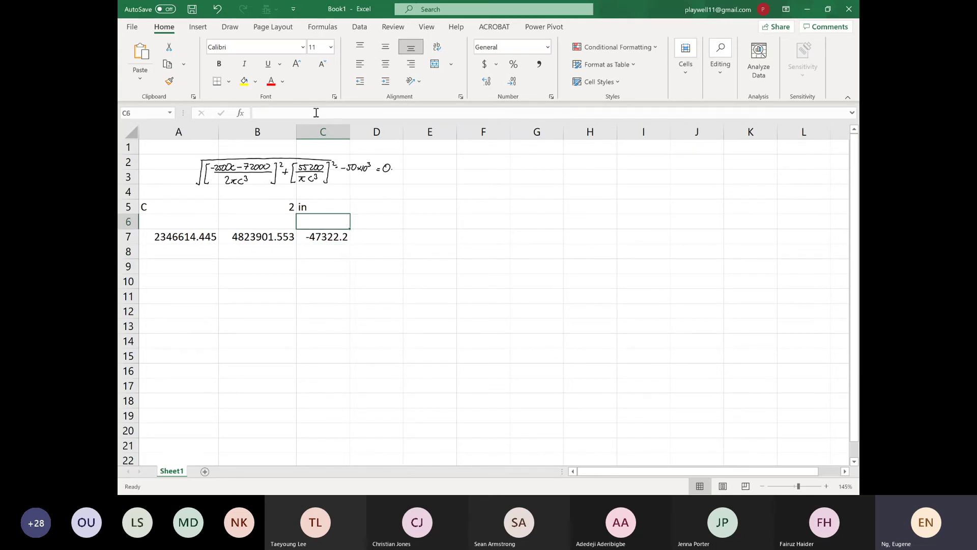
pyautogui.press('Left')
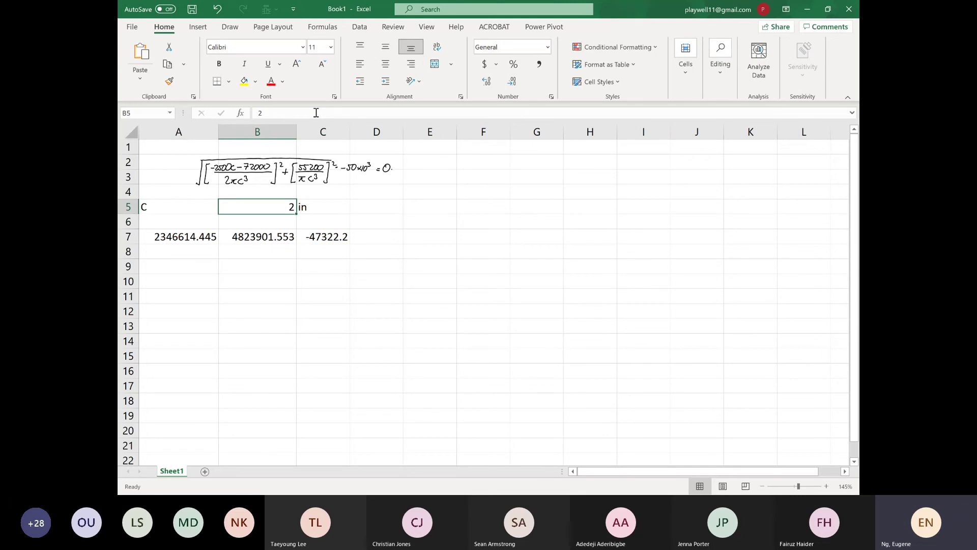
pyautogui.write('4')
pyautogui.press('Return')
pyautogui.press('Up')
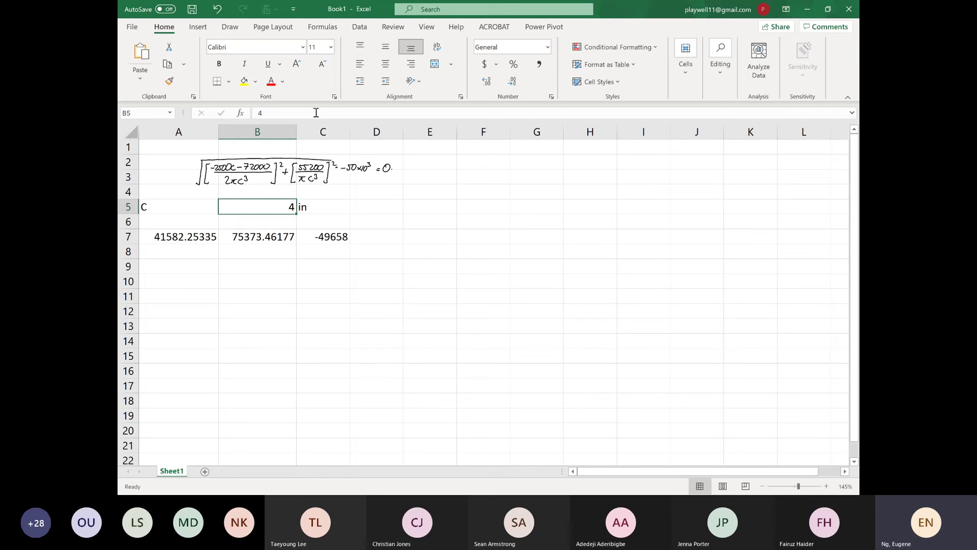
pyautogui.write('5')
pyautogui.press('Return')
pyautogui.press('Up')
pyautogui.write('6')
pyautogui.press('Return')
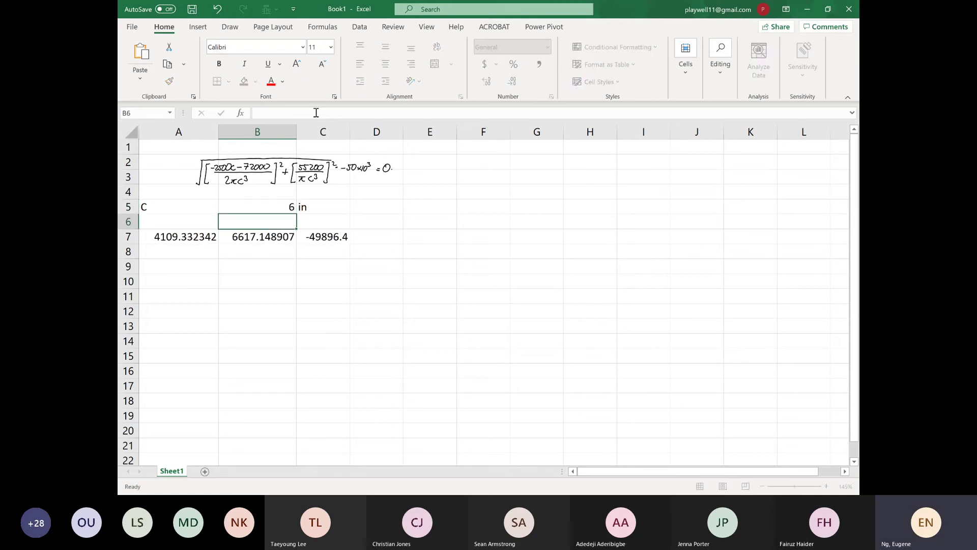
pyautogui.press('Up')
pyautogui.write('7')
pyautogui.press('Return')
pyautogui.press('Up')
pyautogui.write('8')
pyautogui.press('Return')
pyautogui.press('Up')
pyautogui.write('9')
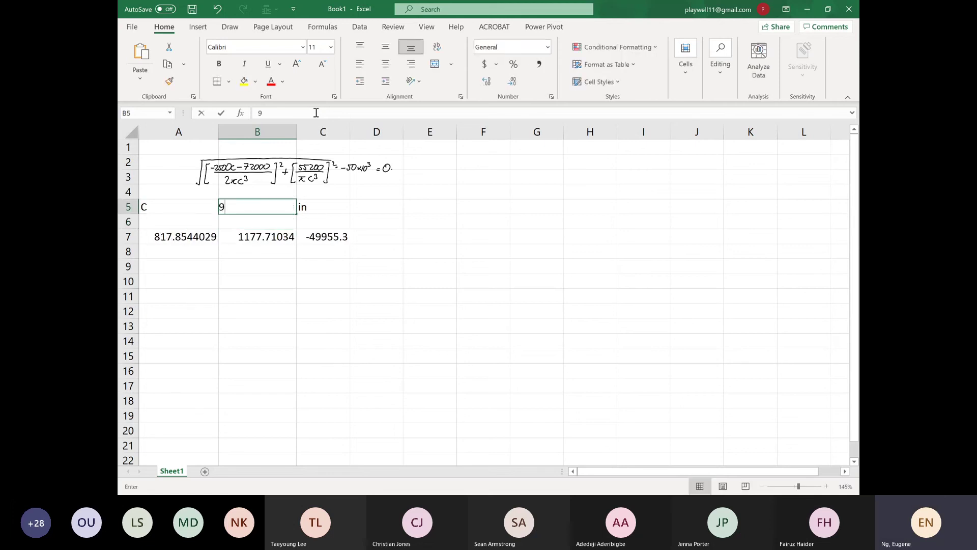
pyautogui.press('Return')
pyautogui.press('Up')
pyautogui.write('10')
pyautogui.press('Return')
pyautogui.press('Up')
pyautogui.write('15')
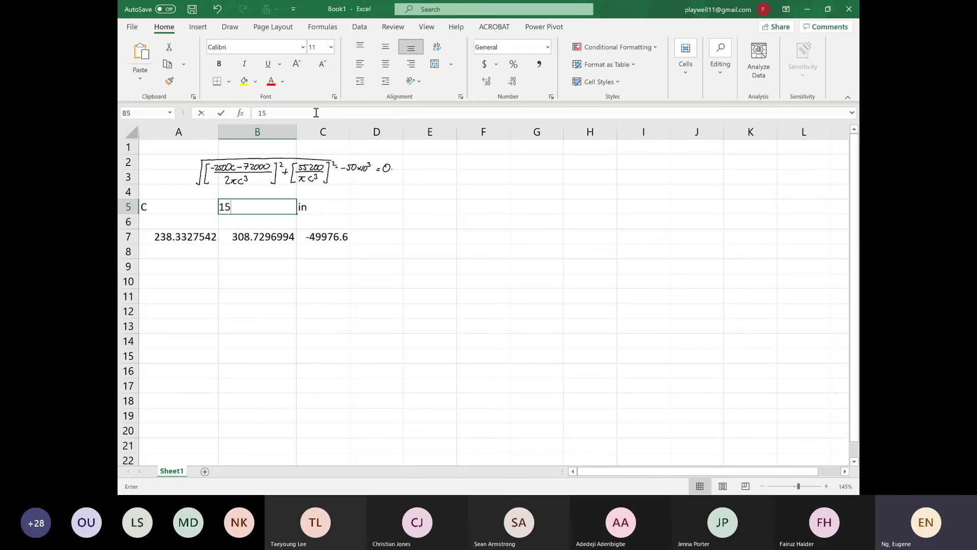
pyautogui.press('Return')
pyautogui.press('Up')
pyautogui.write('2')
pyautogui.press('Return')
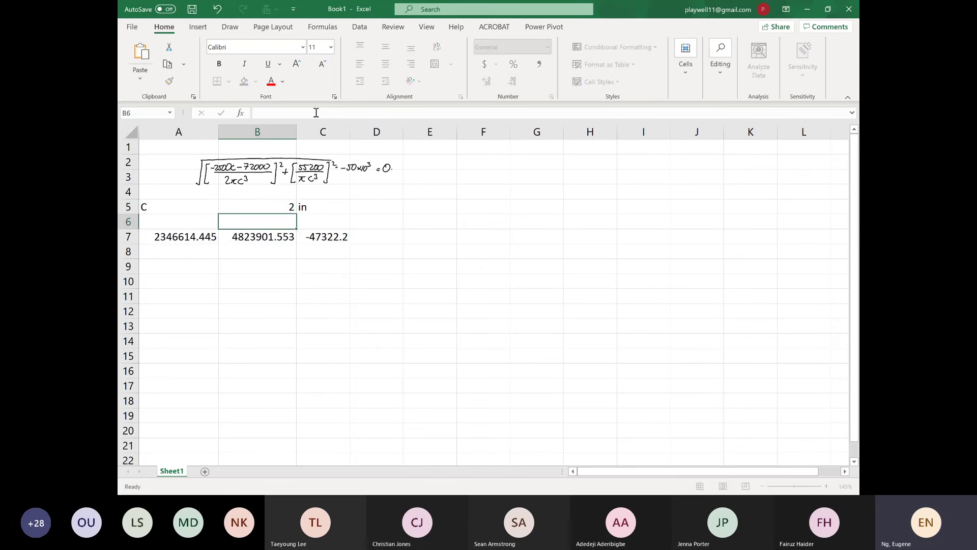
pyautogui.press('Up')
pyautogui.write('1')
pyautogui.press('Return')
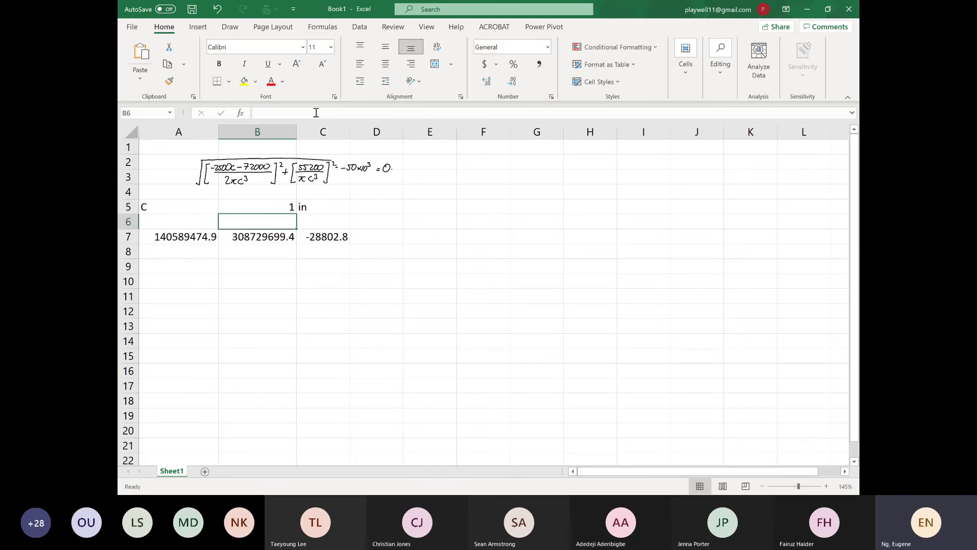
# Check the C7 formula, then try c = 0, 0.1, 0.2, 0.3 and 0.01 in B5.
pyautogui.press('Down')
pyautogui.press('Right')
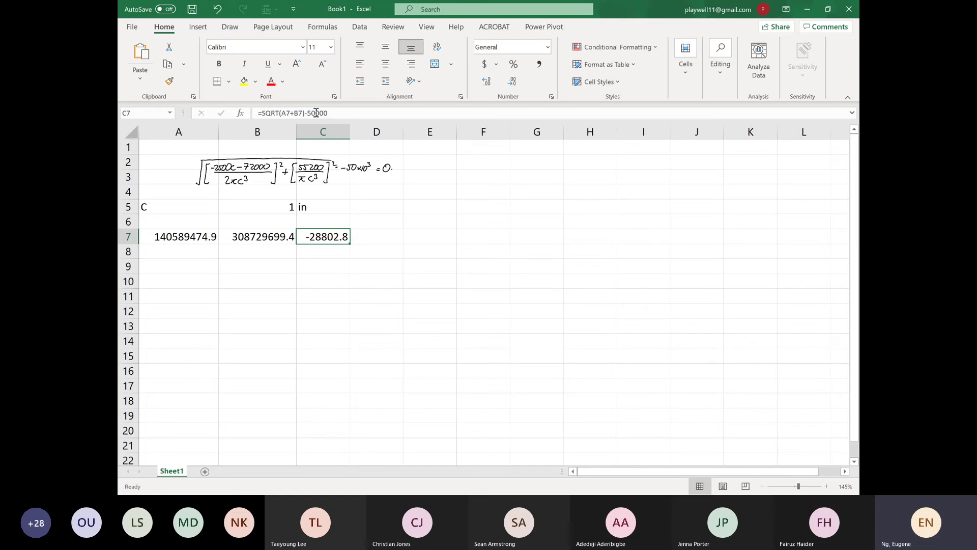
pyautogui.press('Up')
pyautogui.press('Up')
pyautogui.press('Left')
pyautogui.write('0')
pyautogui.press('Return')
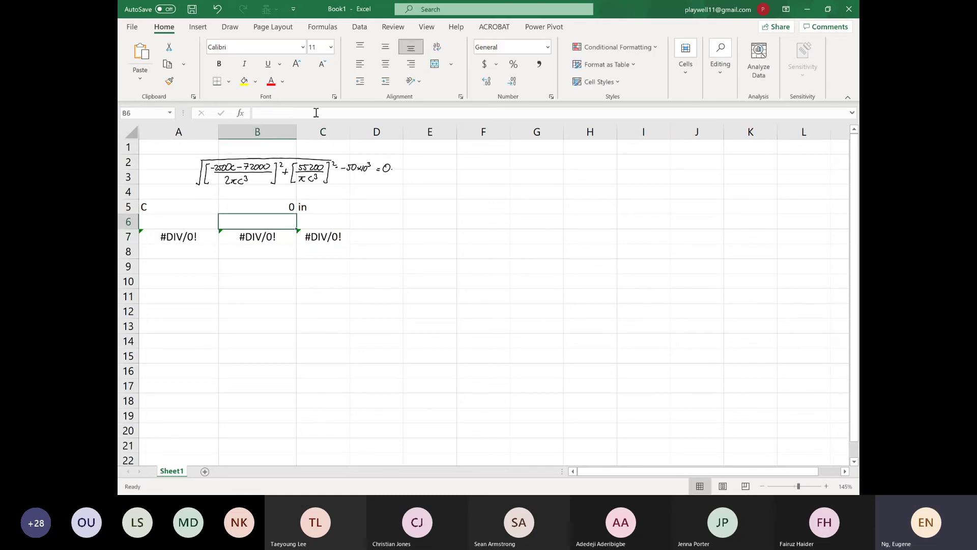
pyautogui.press('Up')
pyautogui.write('0.1')
pyautogui.press('Return')
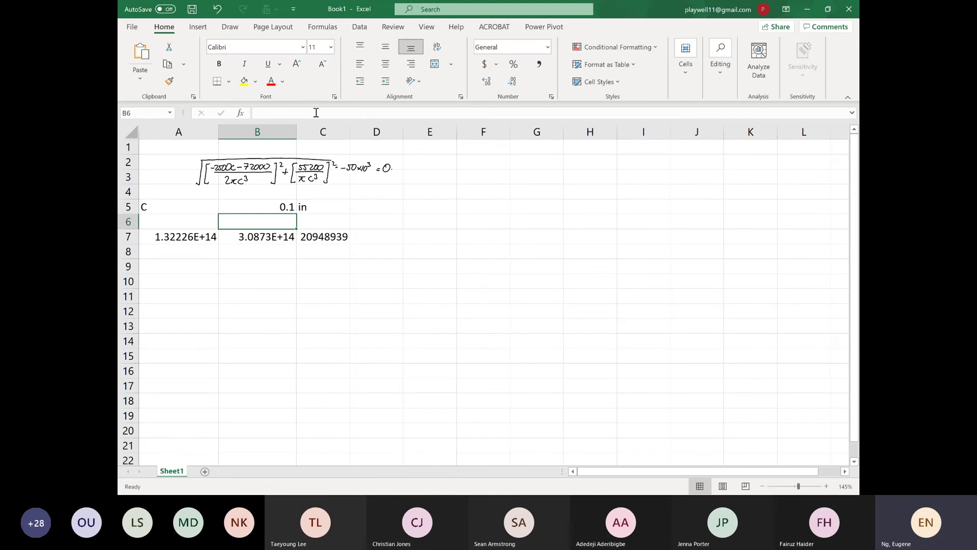
pyautogui.press('Up')
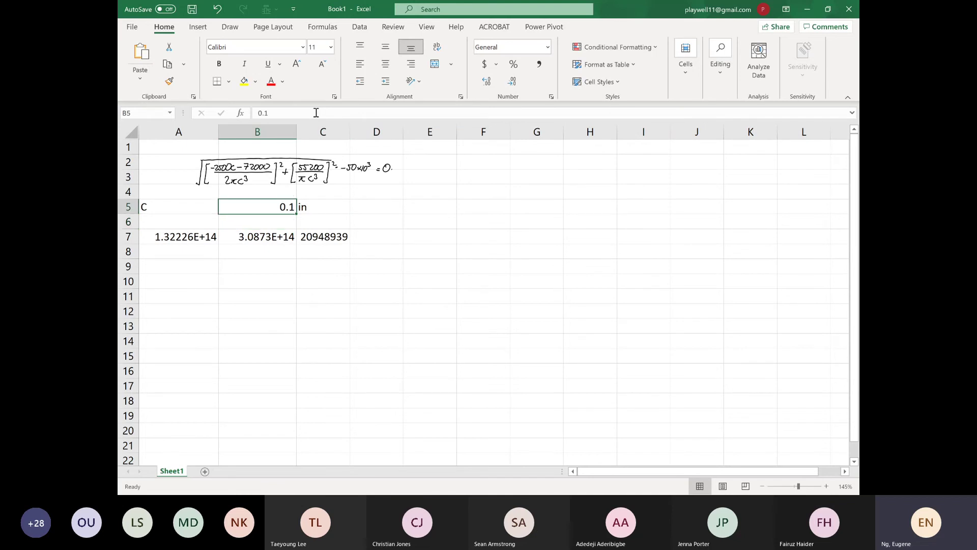
pyautogui.write('0.2')
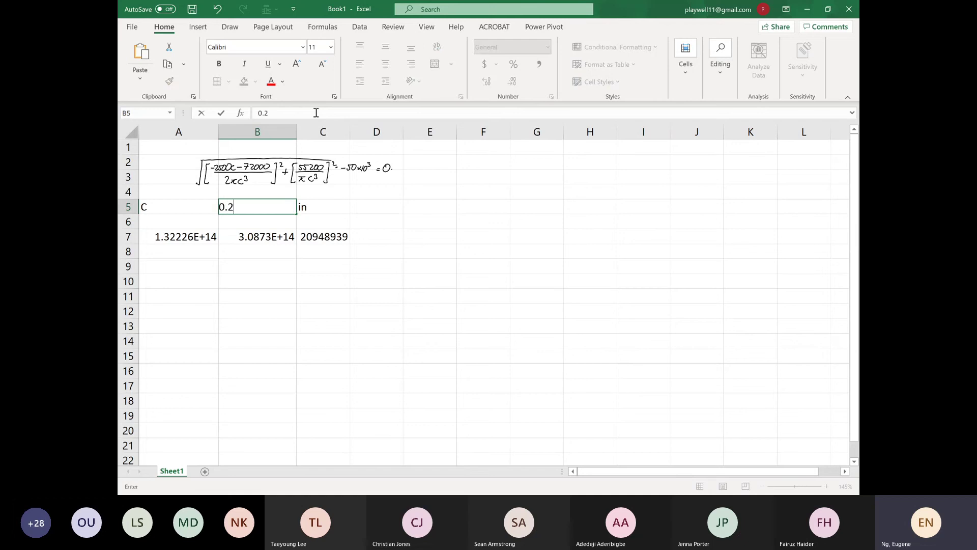
pyautogui.press('Return')
pyautogui.press('Up')
pyautogui.write('0.3')
pyautogui.press('Return')
pyautogui.press('Up')
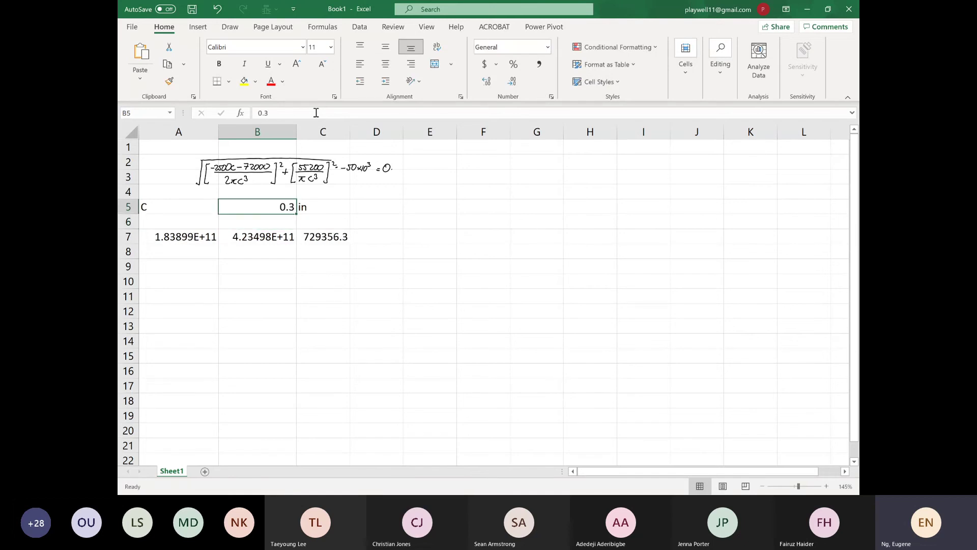
pyautogui.write('0.01')
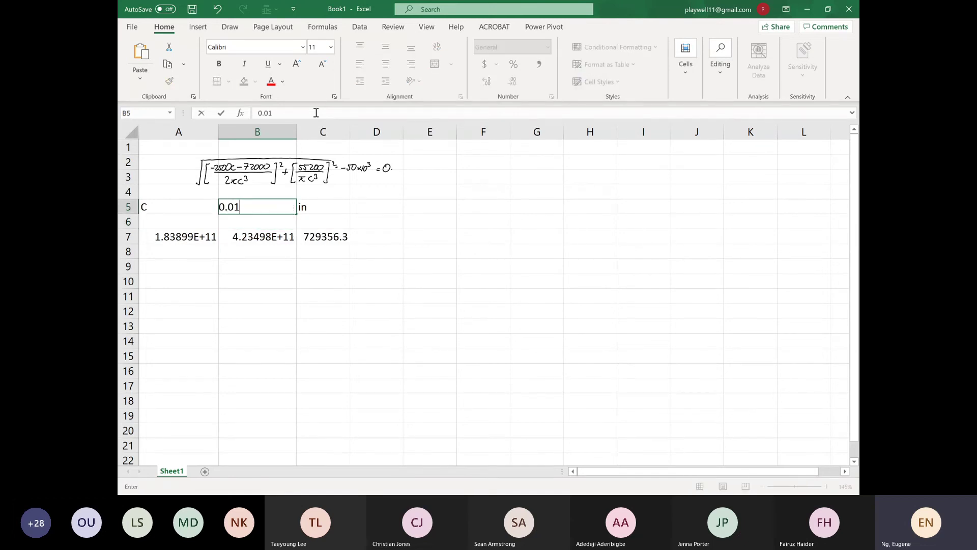
pyautogui.press('Return')
# Set c back to 0.1 in B5 as the starting guess.
pyautogui.press('Up')
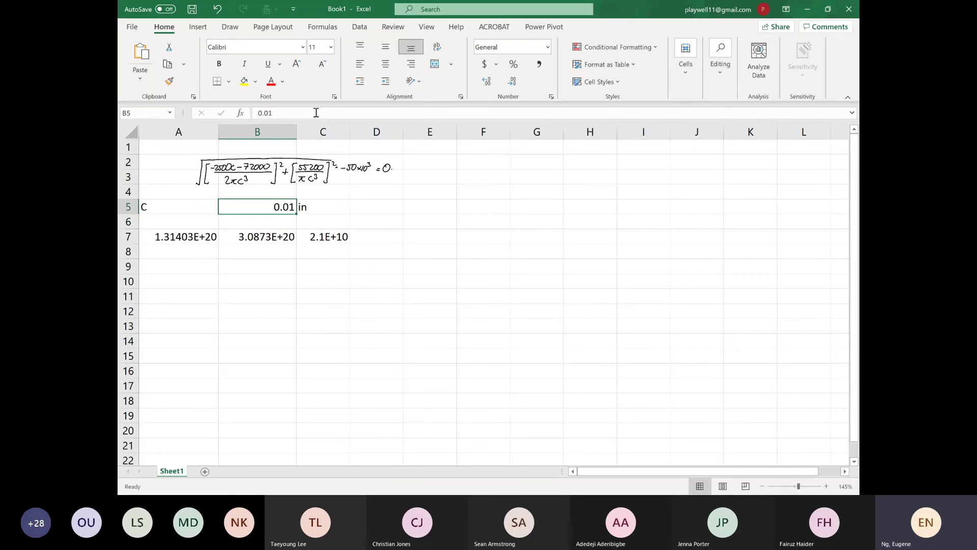
pyautogui.write('0.1')
pyautogui.press('Return')
pyautogui.press('Up')
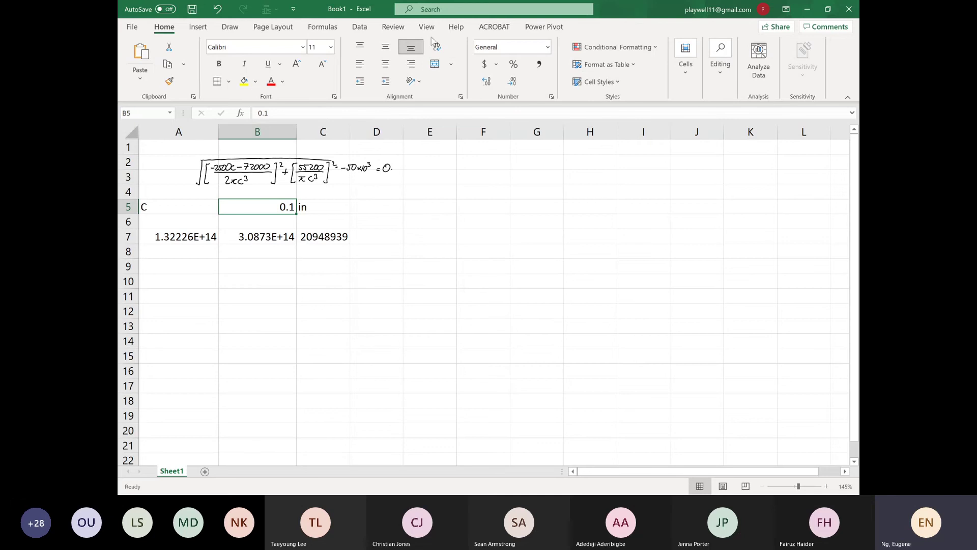
# Goal-seek C7 to 0 by changing B5, solving c = 0.750568994 in.
pyautogui.click(364, 35)
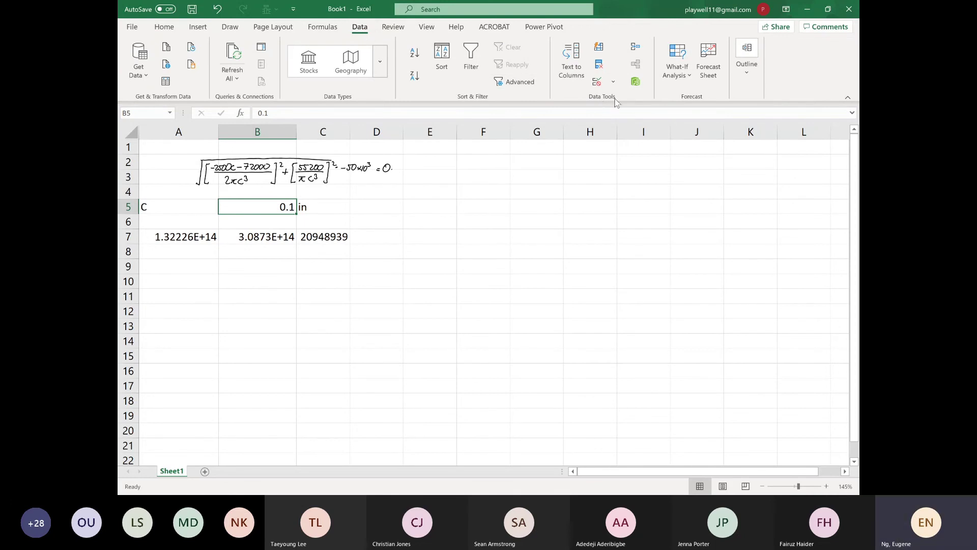
pyautogui.click(688, 84)
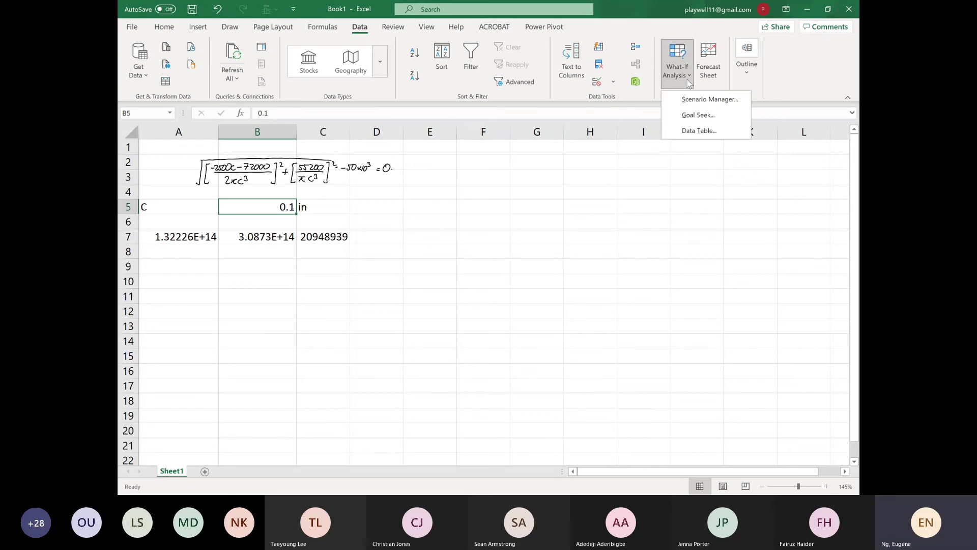
pyautogui.click(698, 115)
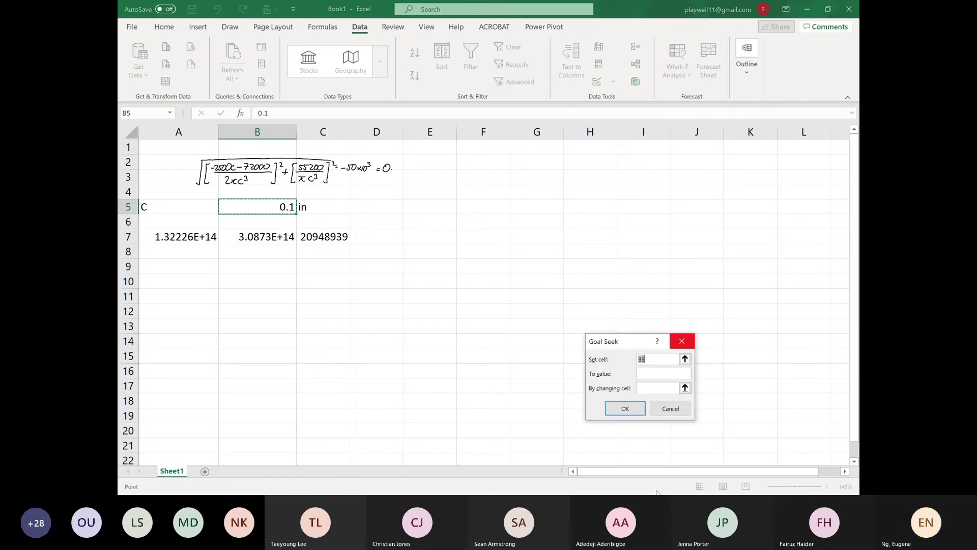
pyautogui.moveTo(640, 342); pyautogui.dragTo(577, 227)
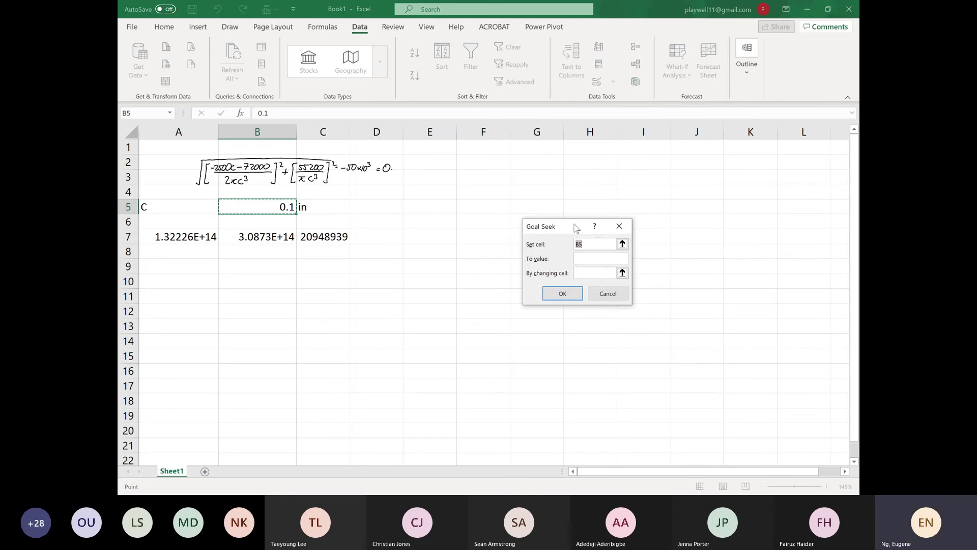
pyautogui.click(581, 258)
pyautogui.click(587, 246)
pyautogui.click(328, 238)
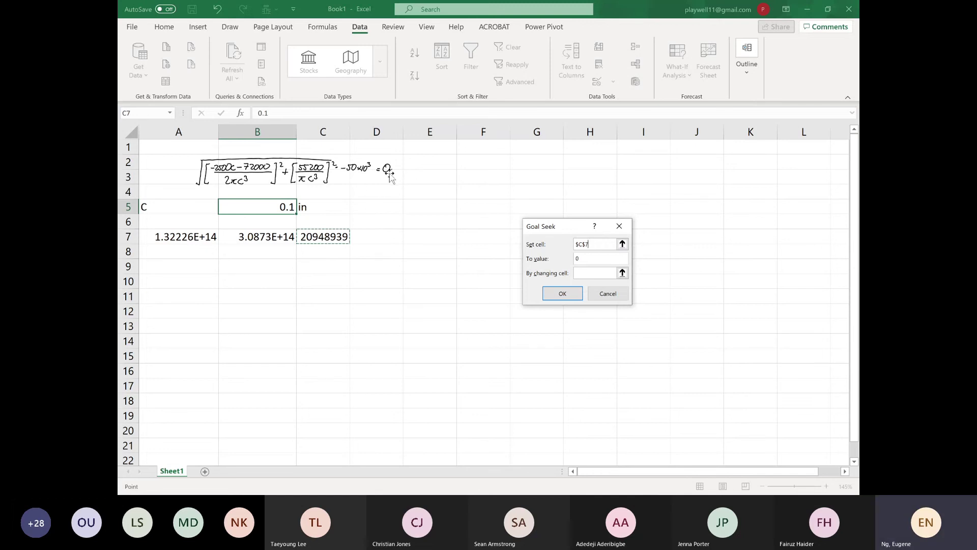
pyautogui.click(596, 273)
pyautogui.click(276, 207)
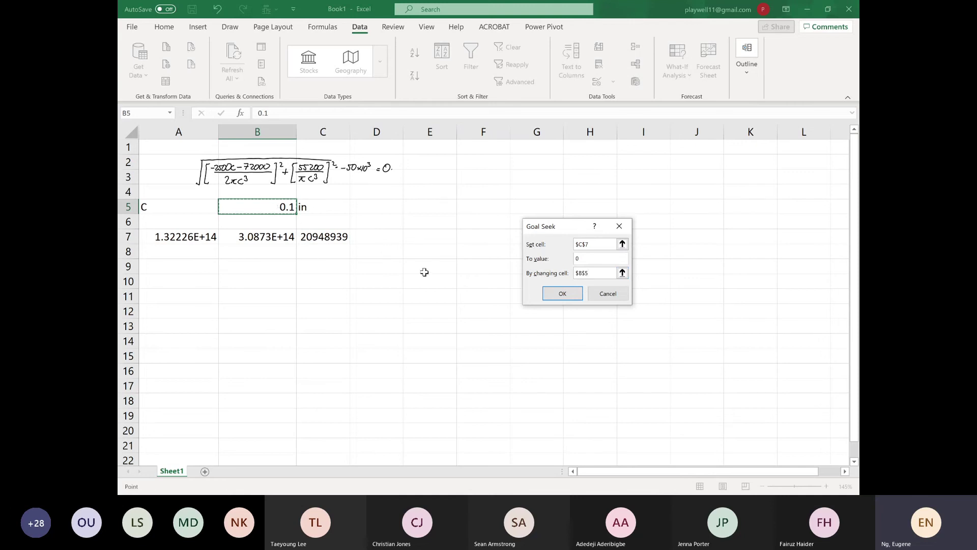
pyautogui.click(560, 293)
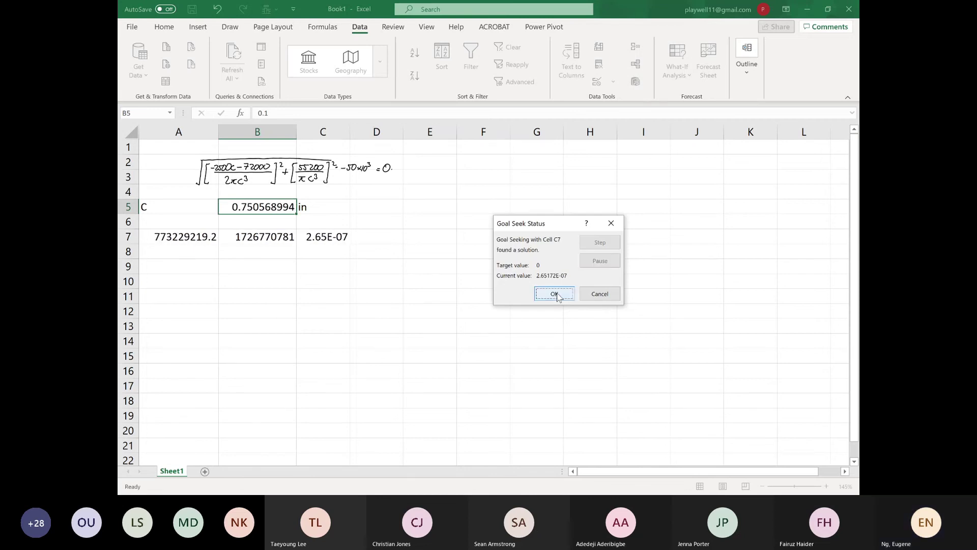
pyautogui.click(555, 294)
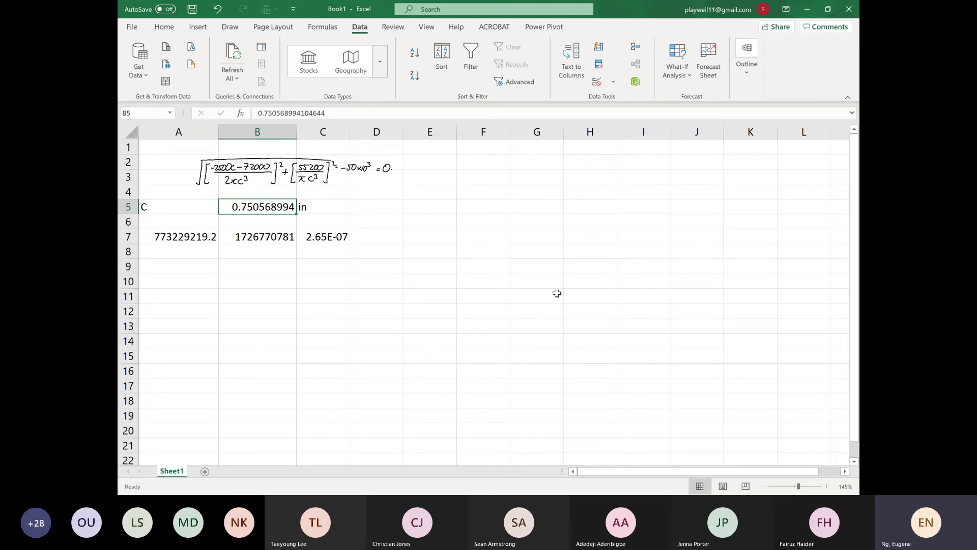
pyautogui.click(488, 301)
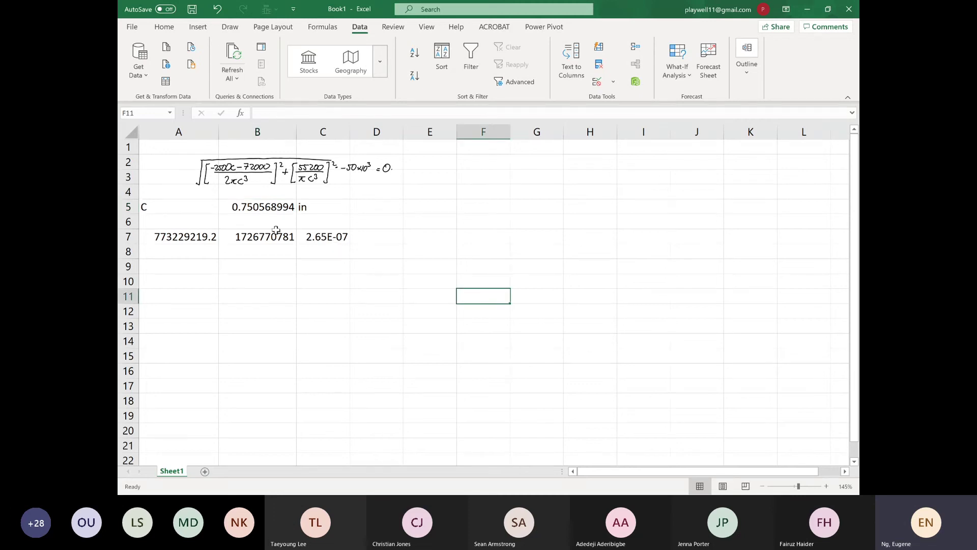
# Inspect the A7, B7 and C7 formulas, then select the solved c in B5.
pyautogui.click(391, 307)
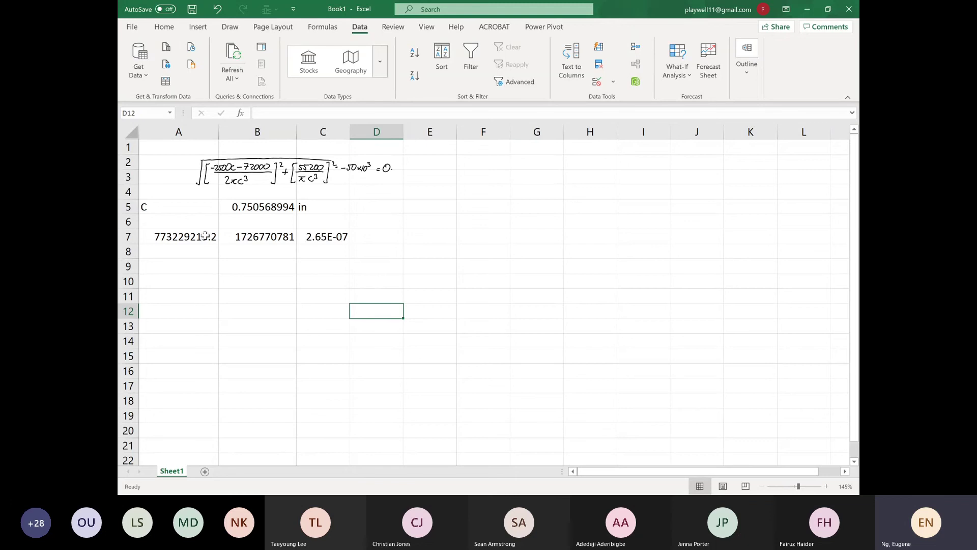
pyautogui.click(205, 236)
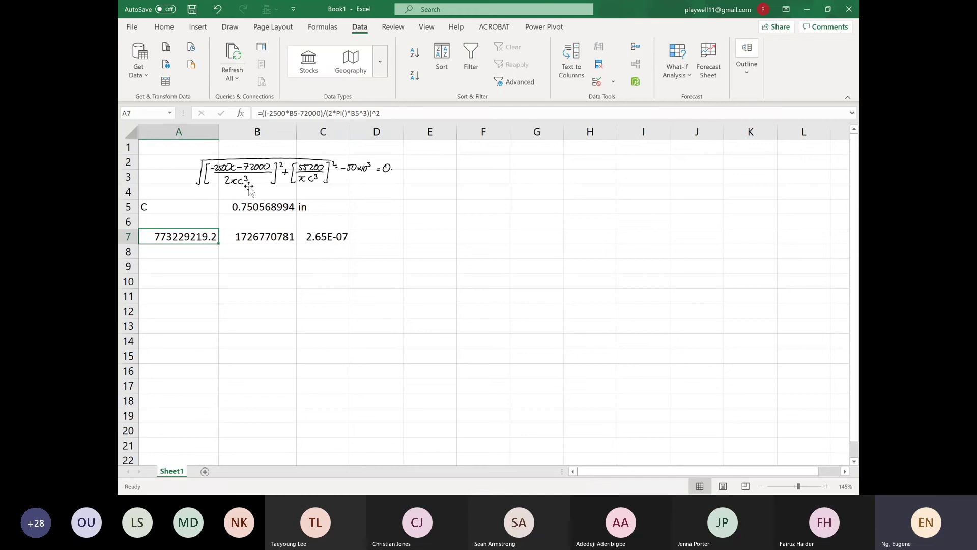
pyautogui.click(245, 235)
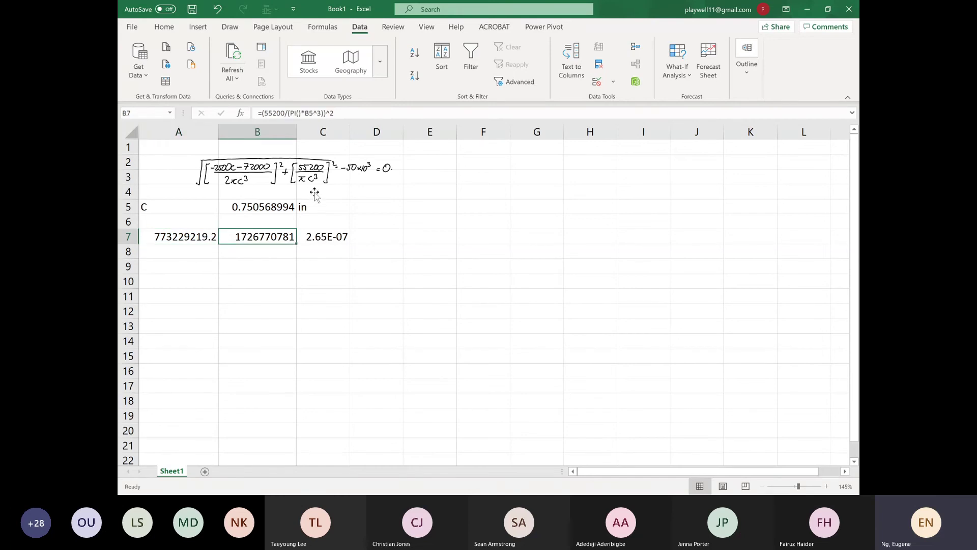
pyautogui.click(314, 237)
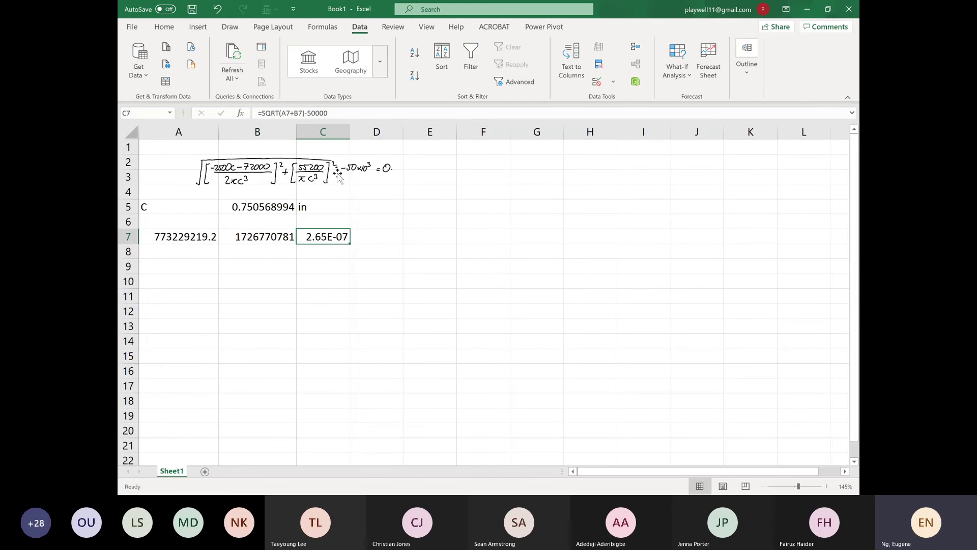
pyautogui.click(342, 220)
pyautogui.click(290, 207)
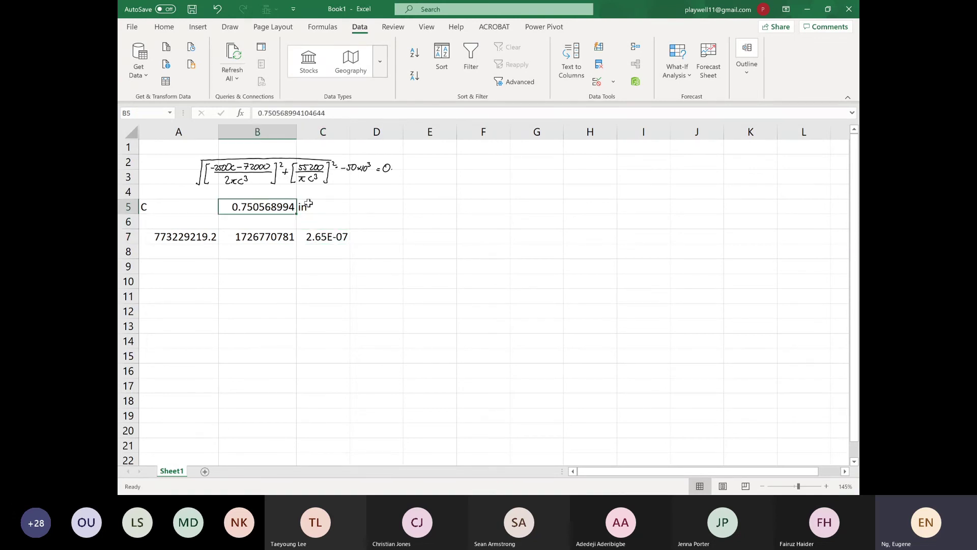
# Start c at 10, goal-seek C7 to 0 via B5, and dismiss the no-solution message.
pyautogui.write('10')
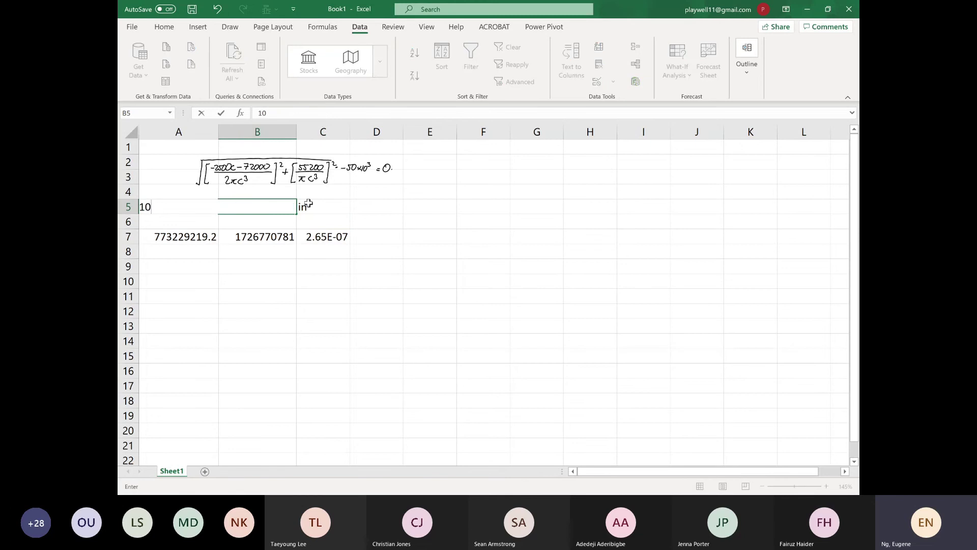
pyautogui.press('Return')
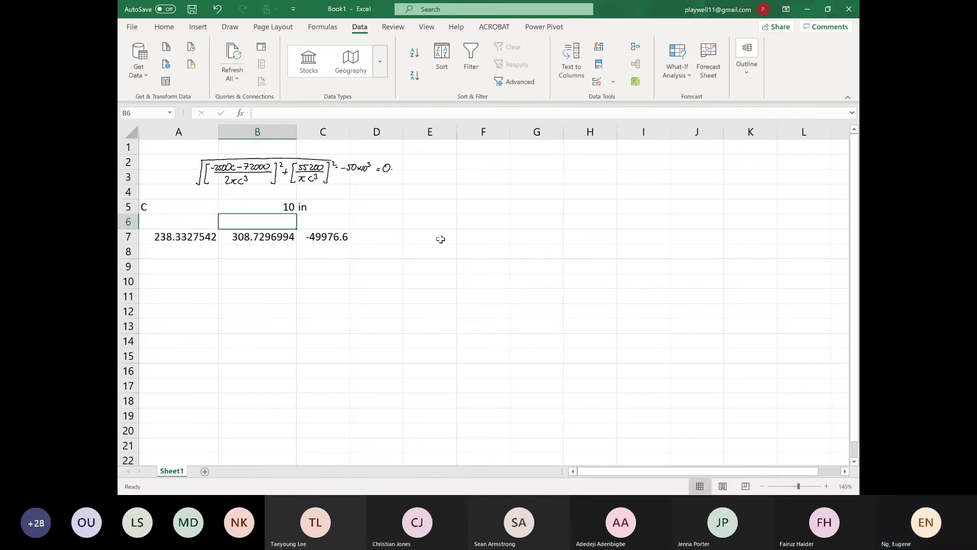
pyautogui.click(686, 88)
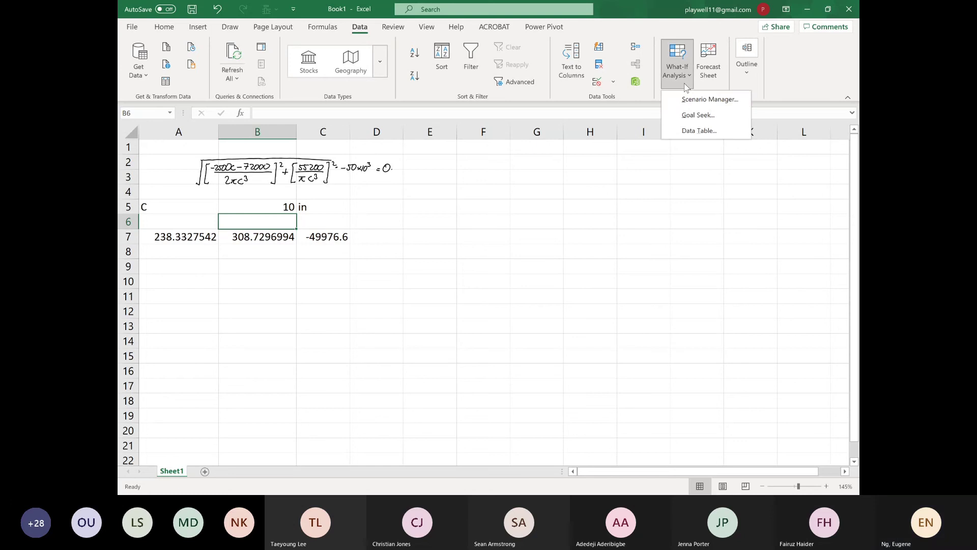
pyautogui.click(693, 115)
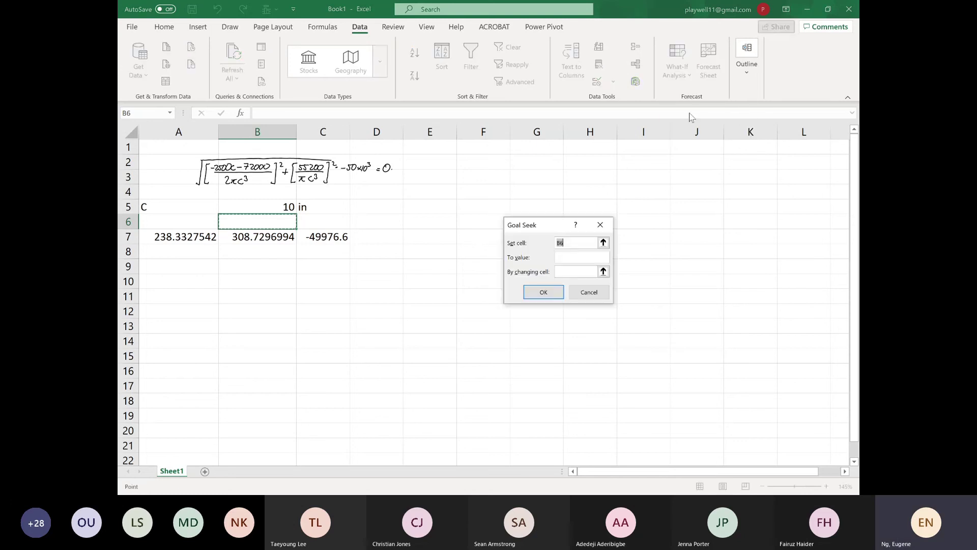
pyautogui.click(575, 243)
pyautogui.press('BackSpace')
pyautogui.click(337, 238)
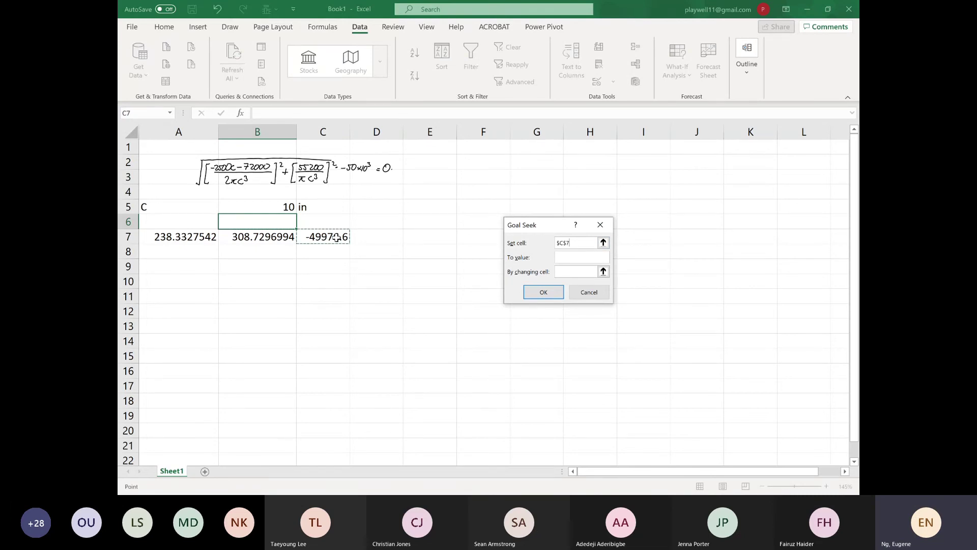
pyautogui.click(562, 256)
pyautogui.click(592, 272)
pyautogui.click(284, 209)
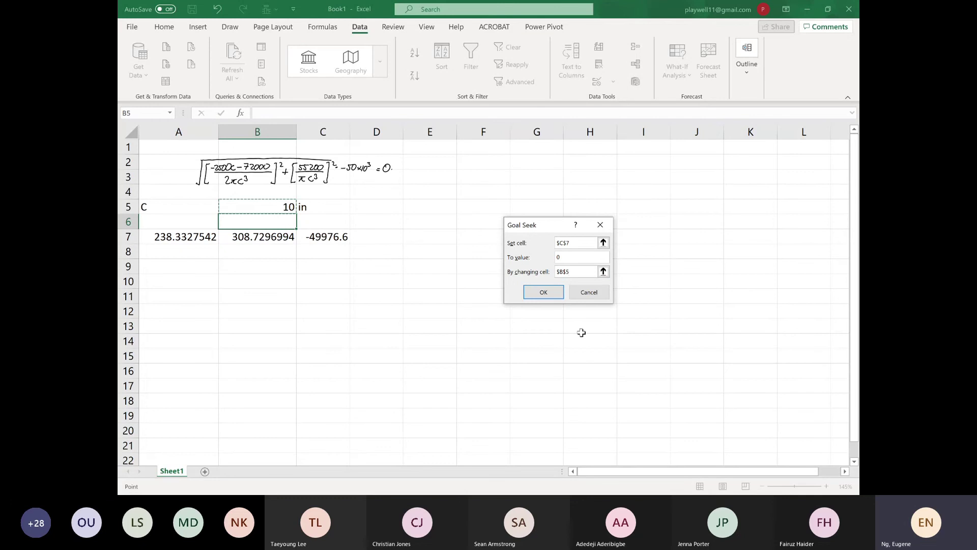
pyautogui.click(544, 292)
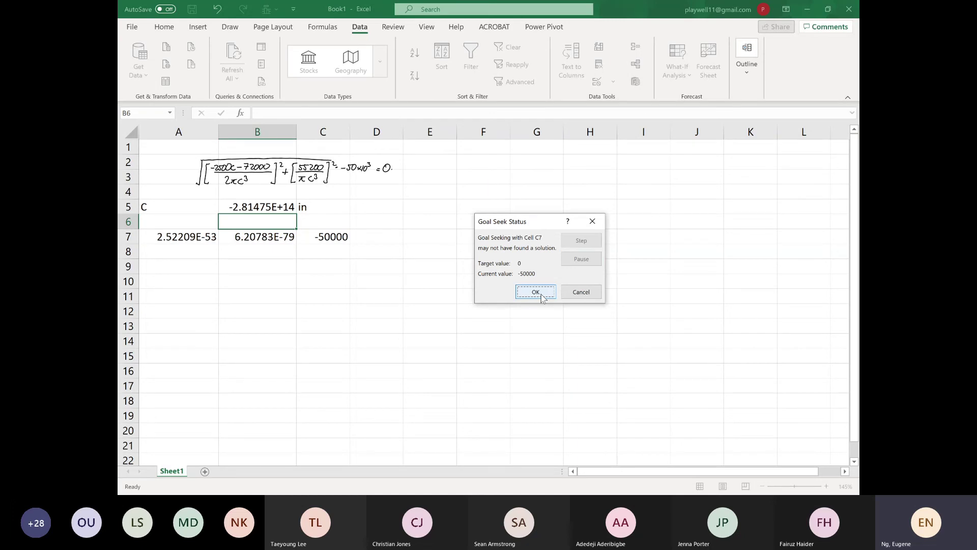
pyautogui.click(536, 292)
pyautogui.click(493, 294)
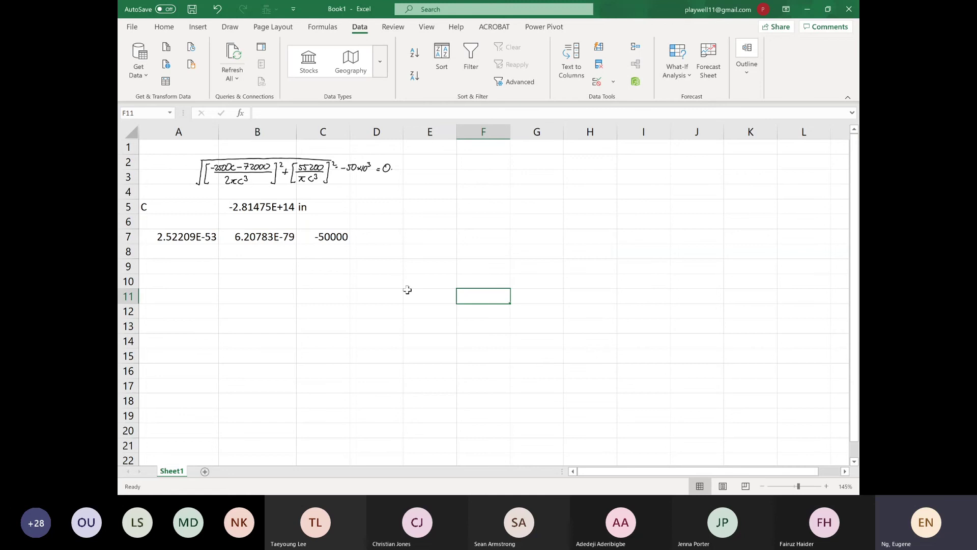
# Enter start values 1 and then 10 for c in B5.
pyautogui.click(230, 208)
pyautogui.doubleClick(230, 208)
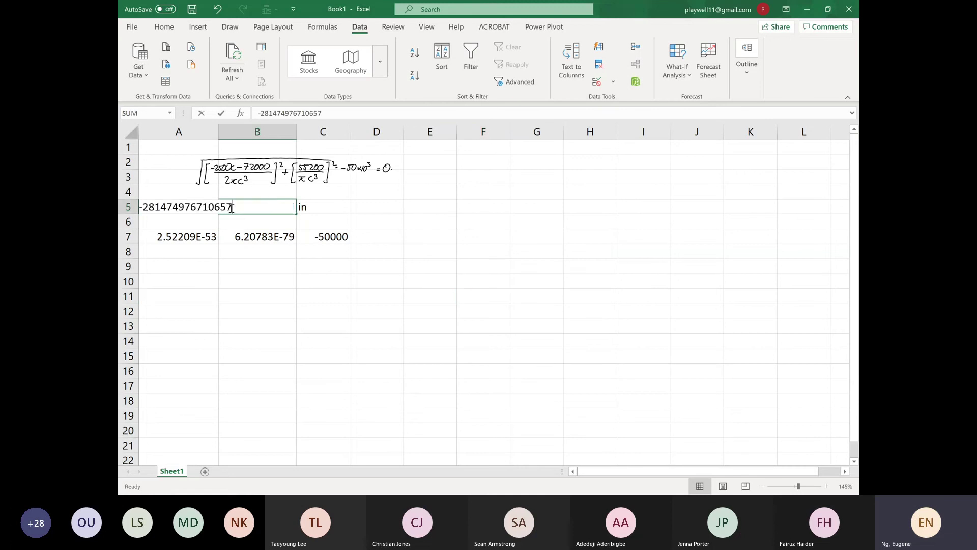
pyautogui.write('1')
pyautogui.press('Return')
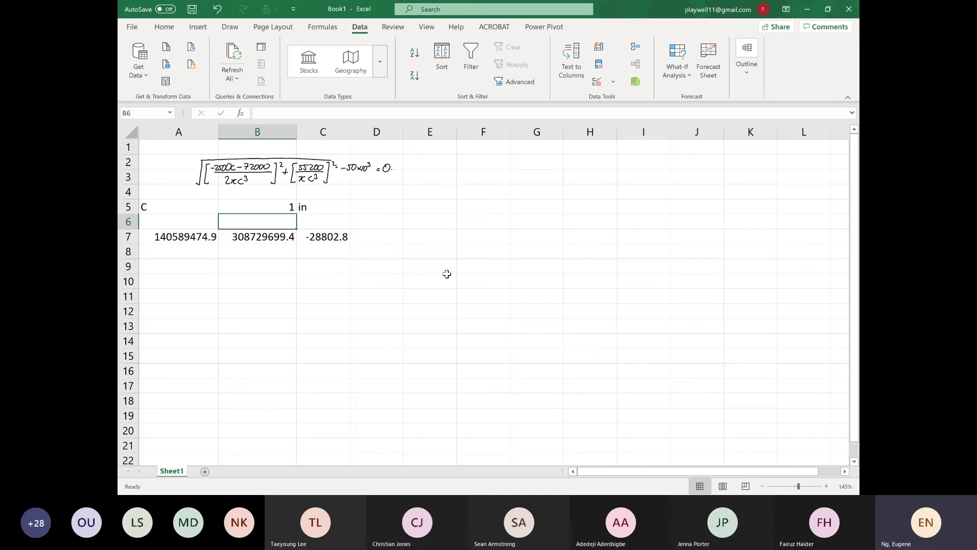
pyautogui.click(270, 207)
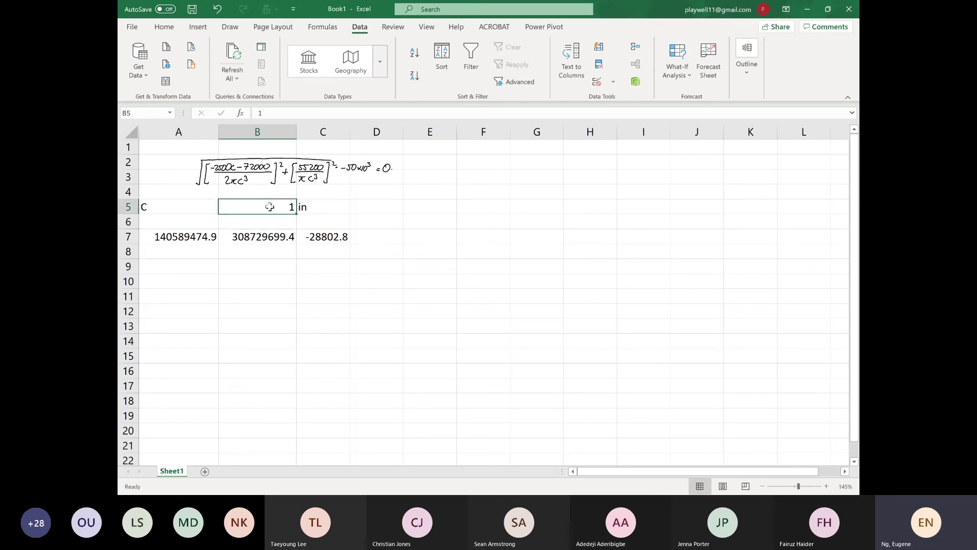
pyautogui.write('10')
pyautogui.press('Return')
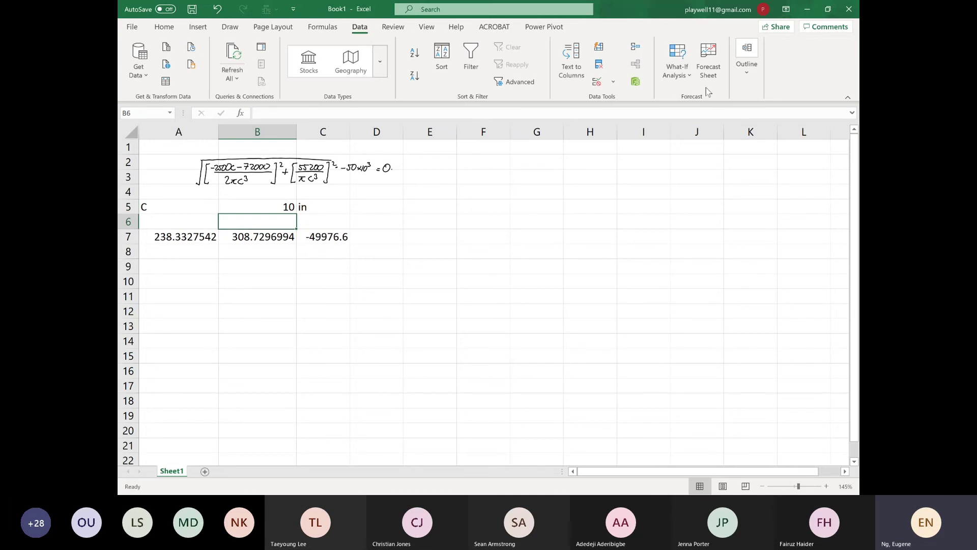
# Goal-seek C7 to 0 by changing B5; dismiss the failure, leaving B5 at -2.81475E+14.
pyautogui.click(676, 71)
pyautogui.click(684, 113)
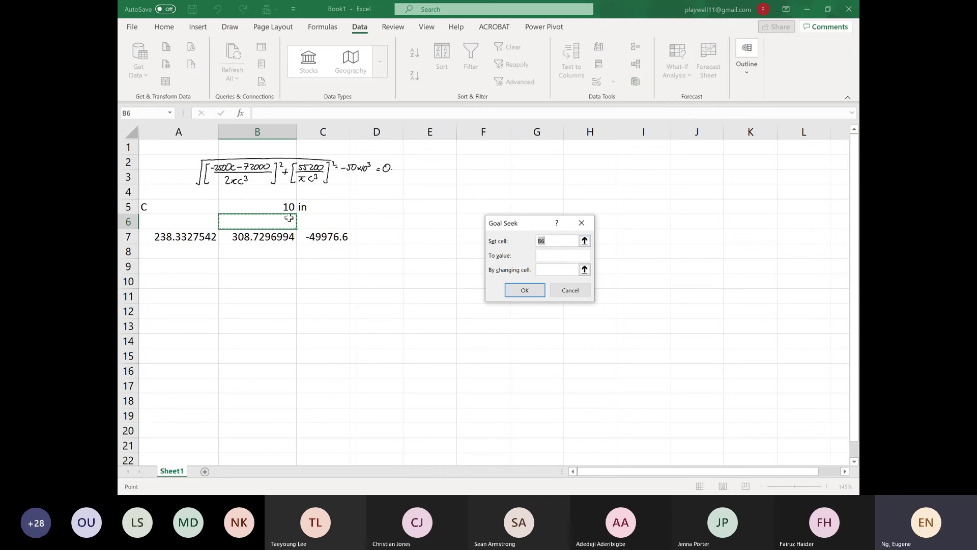
pyautogui.click(320, 236)
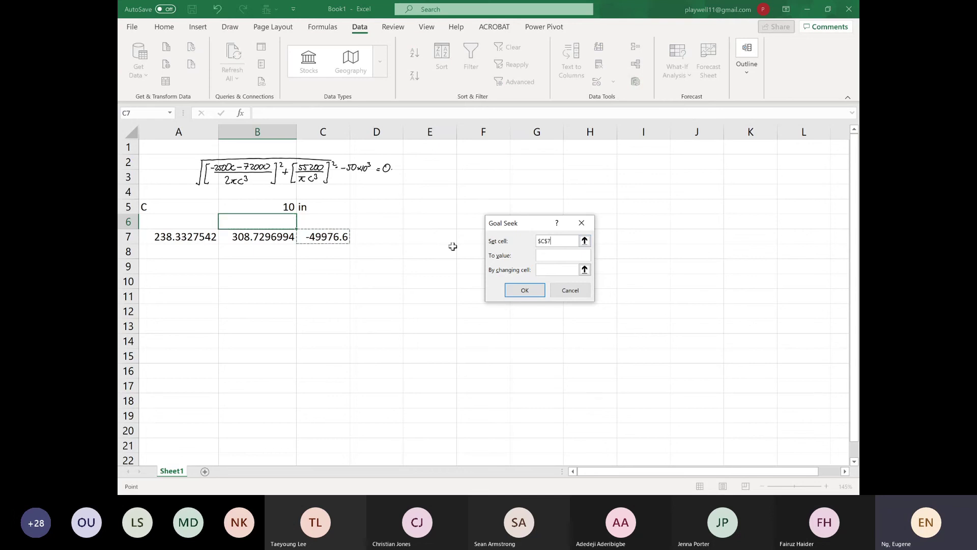
pyautogui.click(573, 253)
pyautogui.write('0')
pyautogui.click(560, 270)
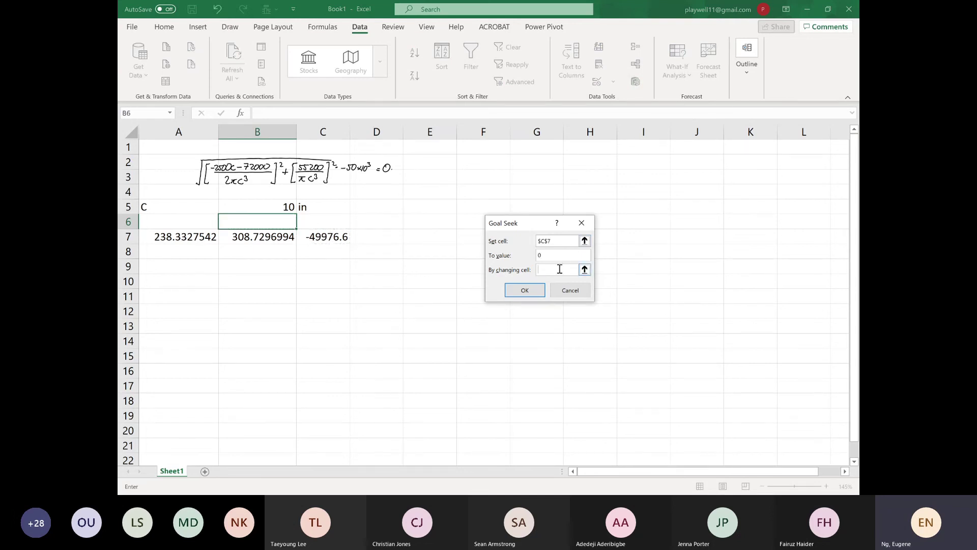
pyautogui.click(280, 206)
pyautogui.click(525, 291)
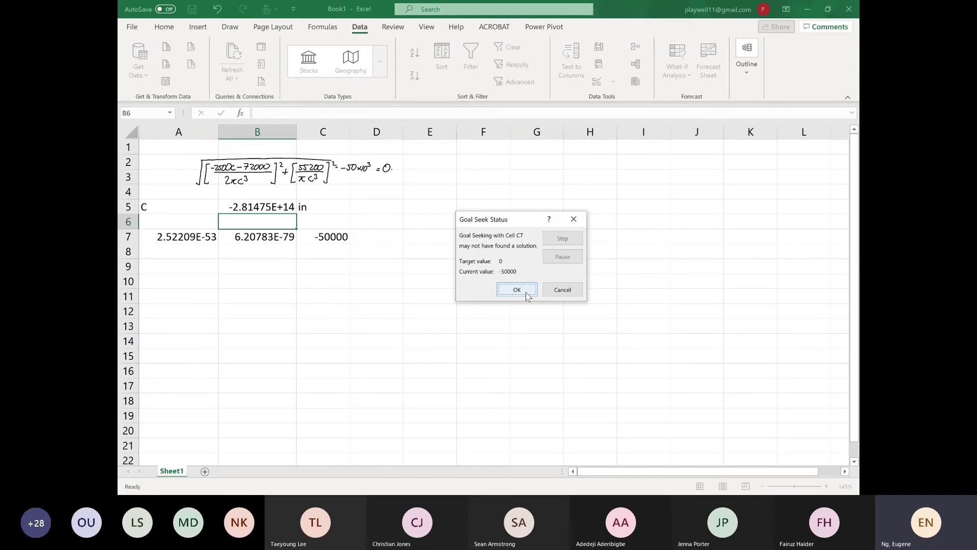
pyautogui.click(528, 296)
pyautogui.click(312, 307)
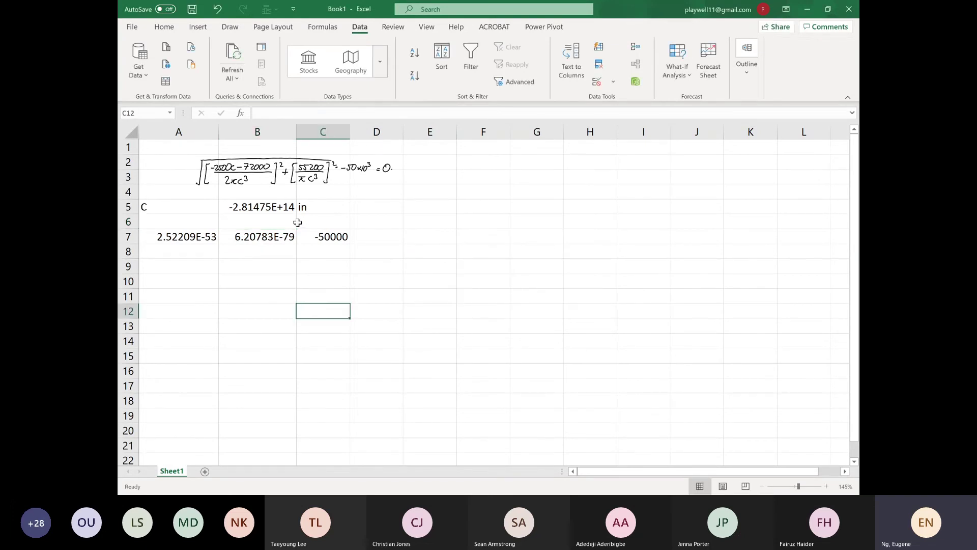
# Enter 100 as the starting value of c in B5.
pyautogui.click(289, 209)
pyautogui.write('100')
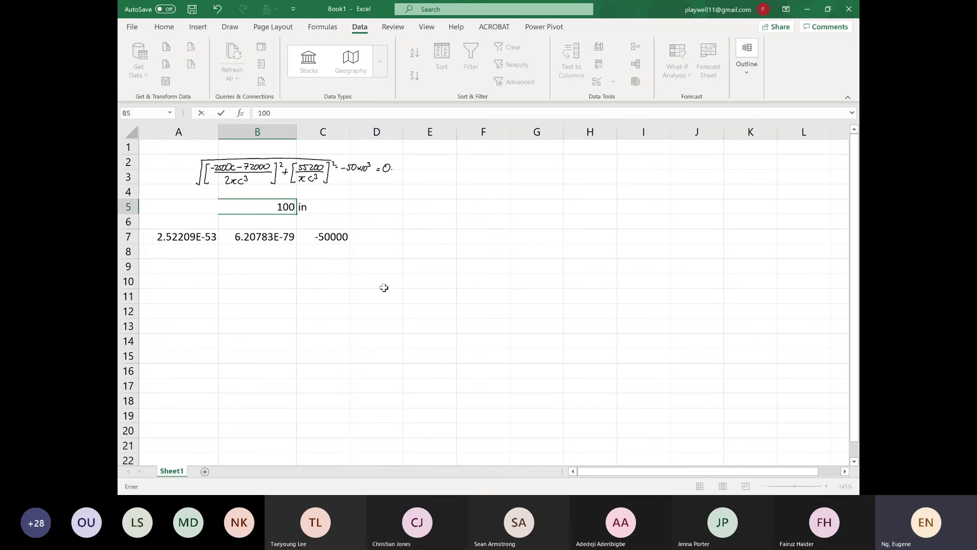
pyautogui.press('Return')
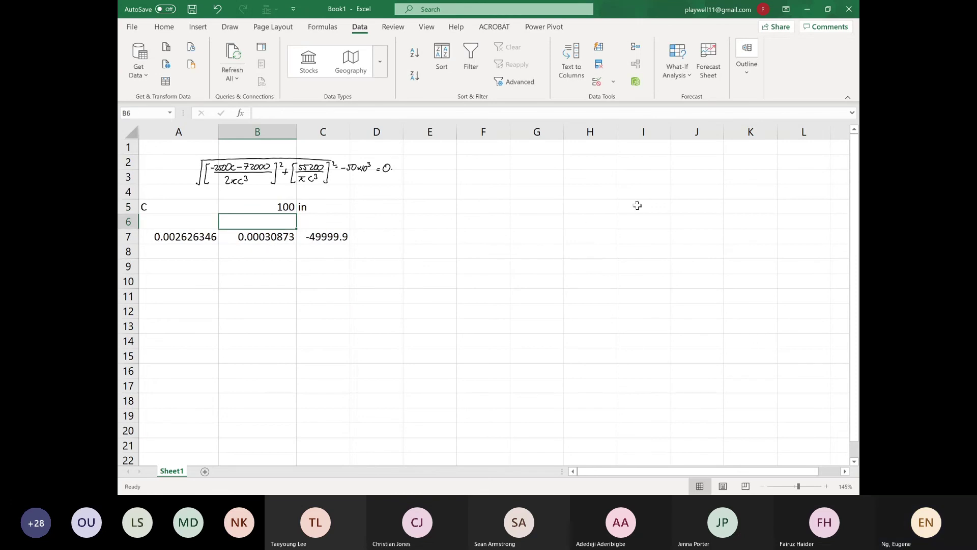
# Goal-seek C7 to 0 by changing B5; dismiss the failure, leaving B5 at -2.81475E+15.
pyautogui.click(677, 81)
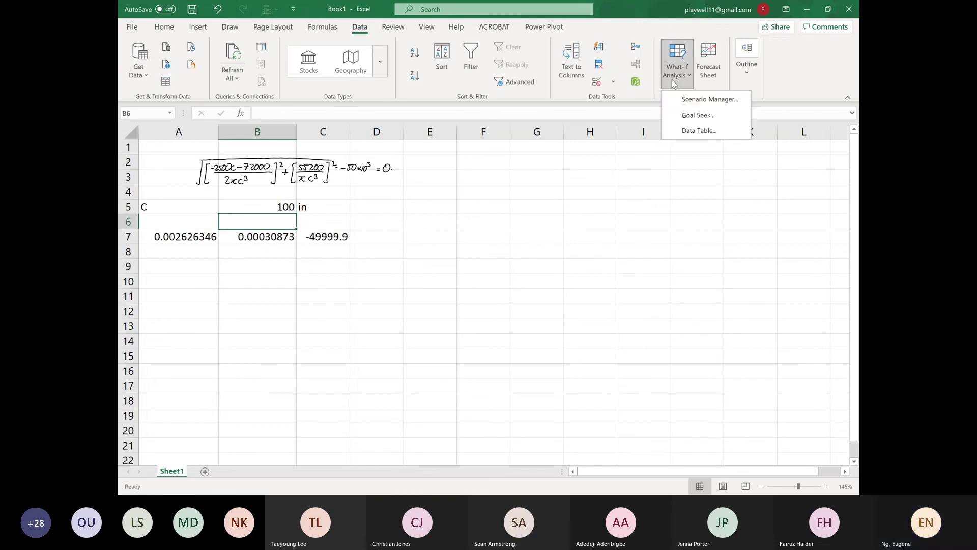
pyautogui.click(682, 115)
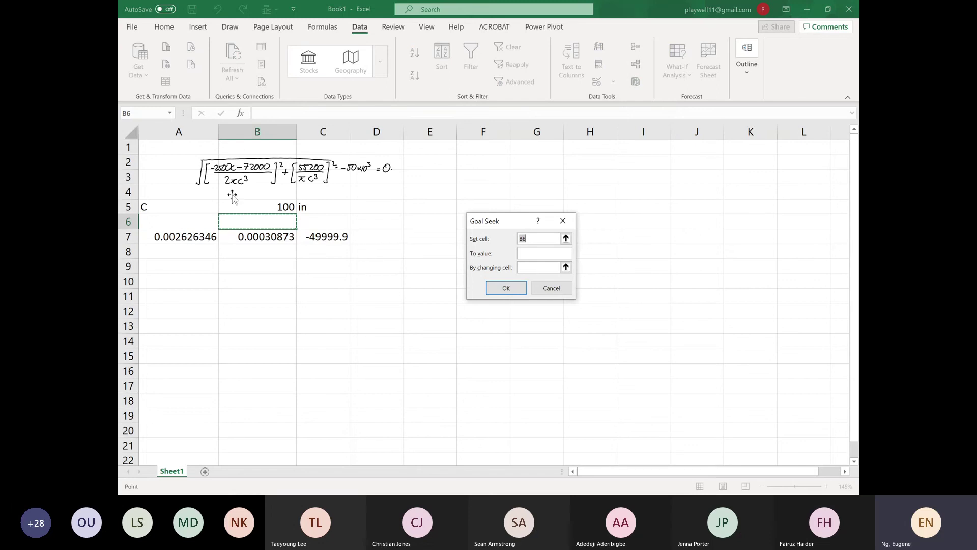
pyautogui.click(326, 235)
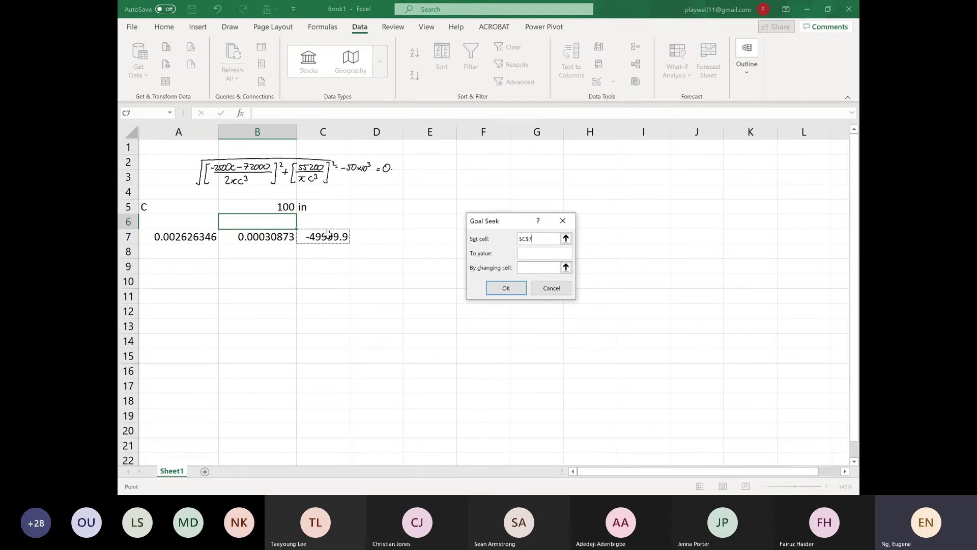
pyautogui.click(540, 251)
pyautogui.write('0')
pyautogui.click(541, 267)
pyautogui.click(279, 209)
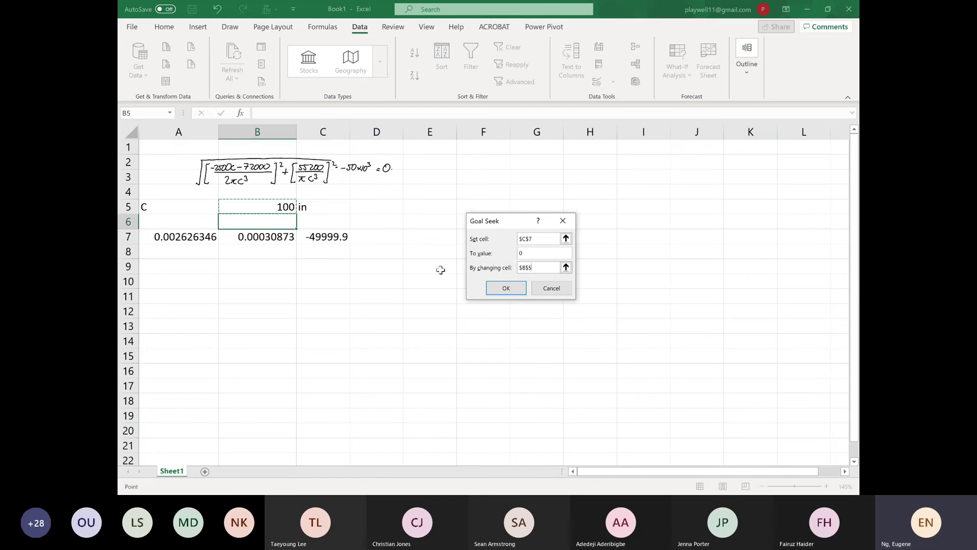
pyautogui.click(504, 288)
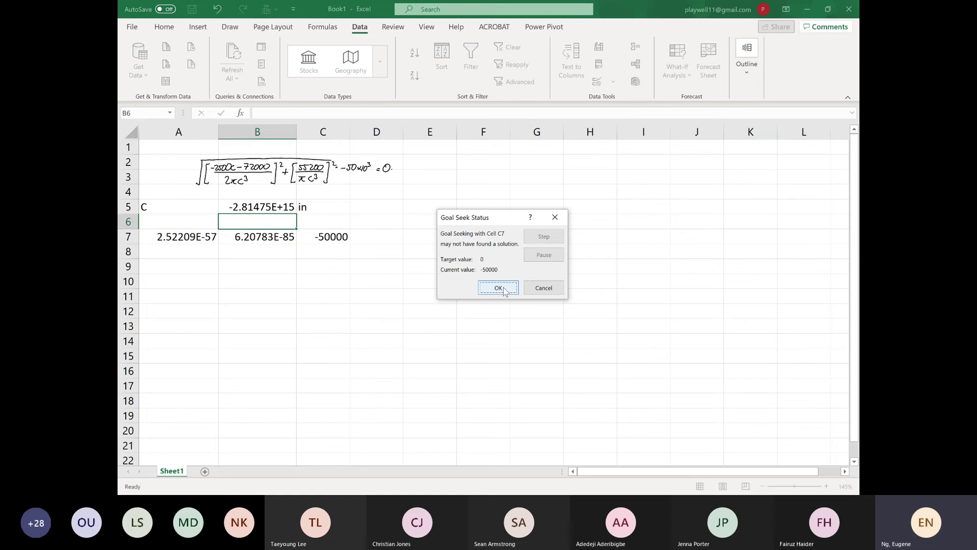
pyautogui.click(503, 290)
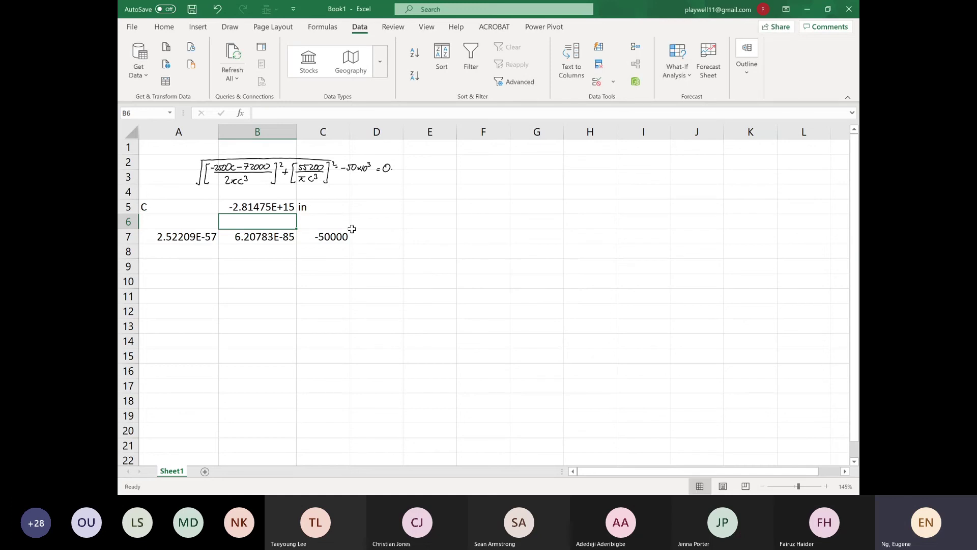
# Reset c in B5 to a start value of 1.
pyautogui.click(291, 206)
pyautogui.write('1')
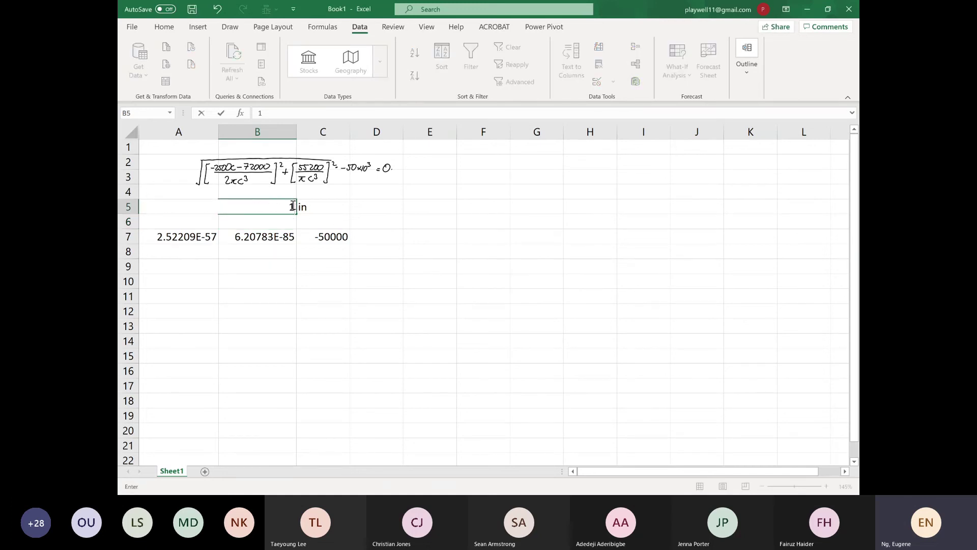
pyautogui.press('Return')
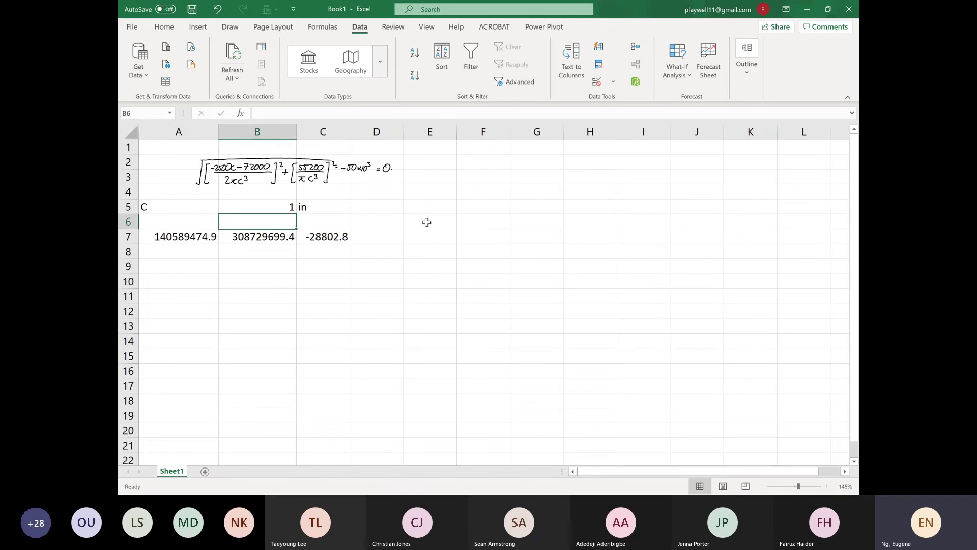
# Start a Goal Seek with $C$7 as the set cell, removing the doubled reference.
pyautogui.click(336, 238)
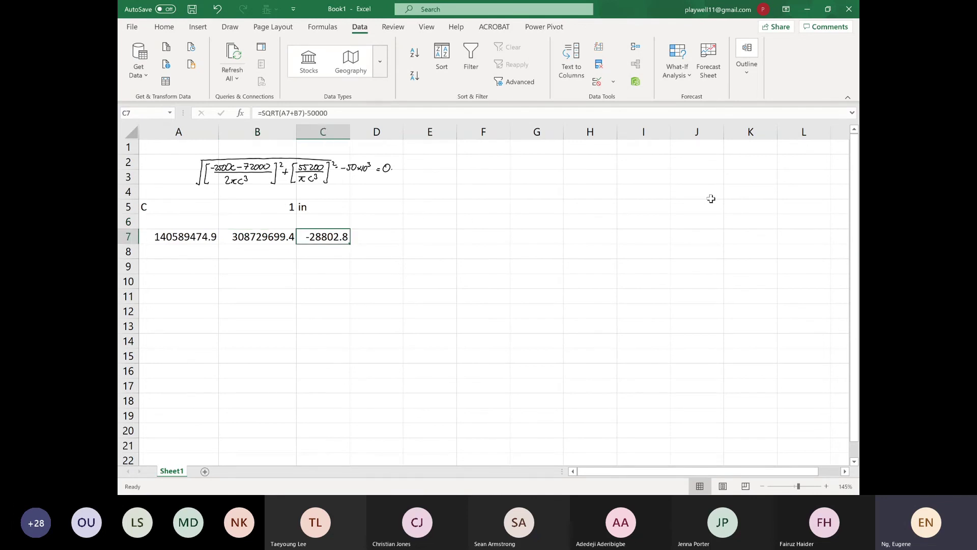
pyautogui.click(675, 74)
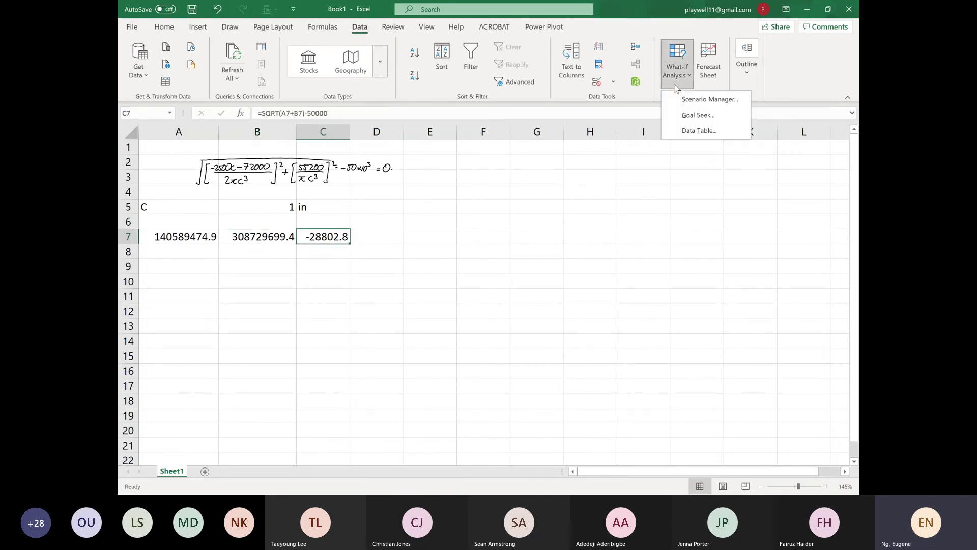
pyautogui.click(689, 114)
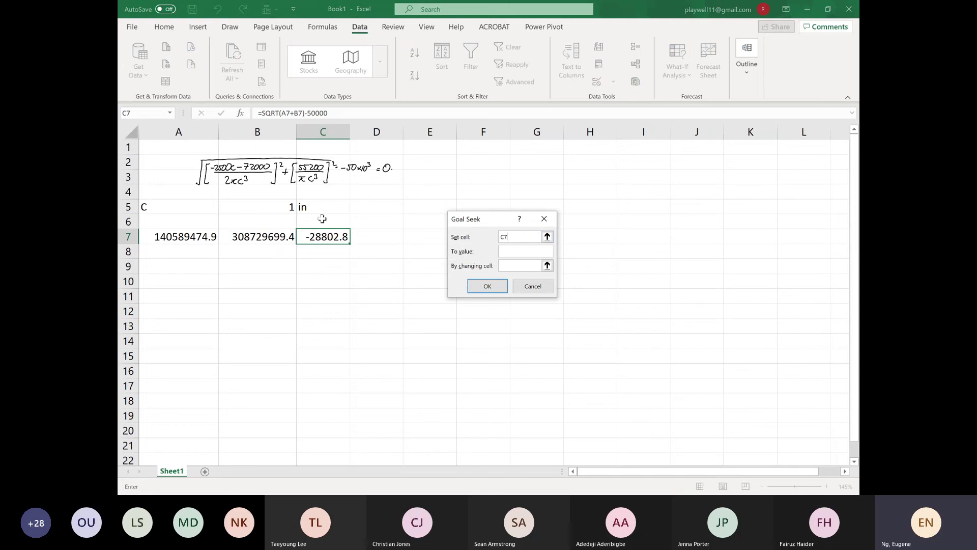
pyautogui.click(306, 234)
pyautogui.moveTo(527, 234); pyautogui.dragTo(486, 237)
pyautogui.press('BackSpace')
pyautogui.click(340, 238)
# Goal-seek C7 to 0 by changing B5 and accept c = 0.750568995 in.
pyautogui.click(515, 250)
pyautogui.write('0')
pyautogui.click(528, 266)
pyautogui.click(282, 207)
pyautogui.click(484, 286)
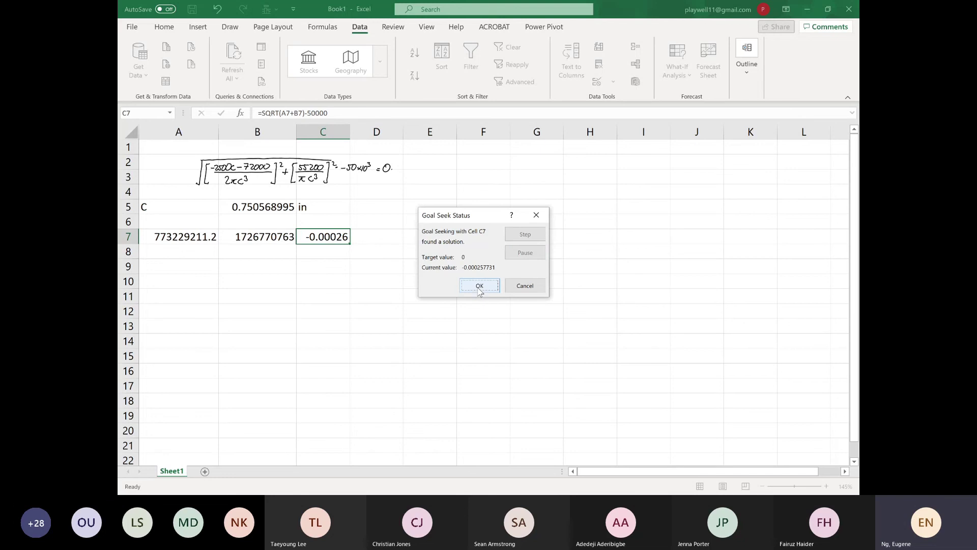
pyautogui.click(479, 287)
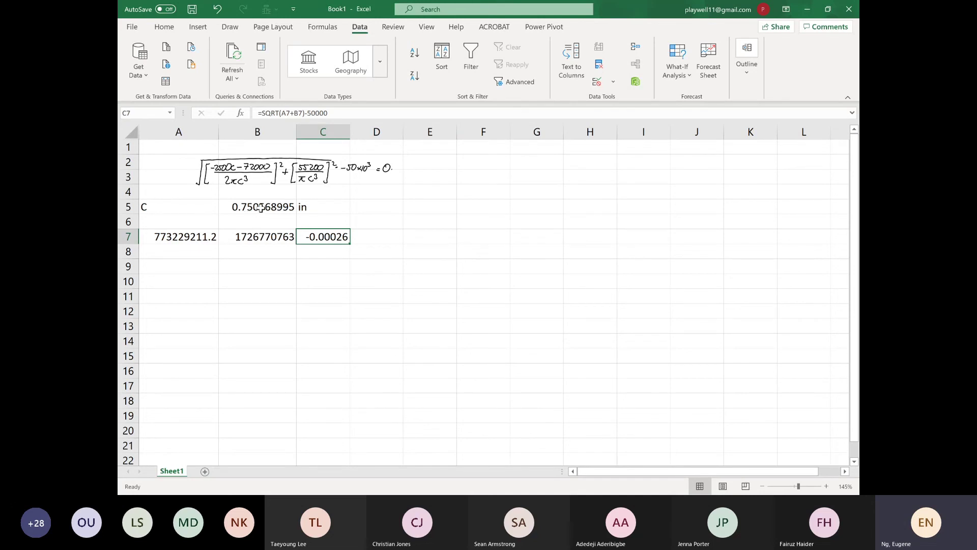
pyautogui.rightClick(261, 209)
pyautogui.press('Escape')
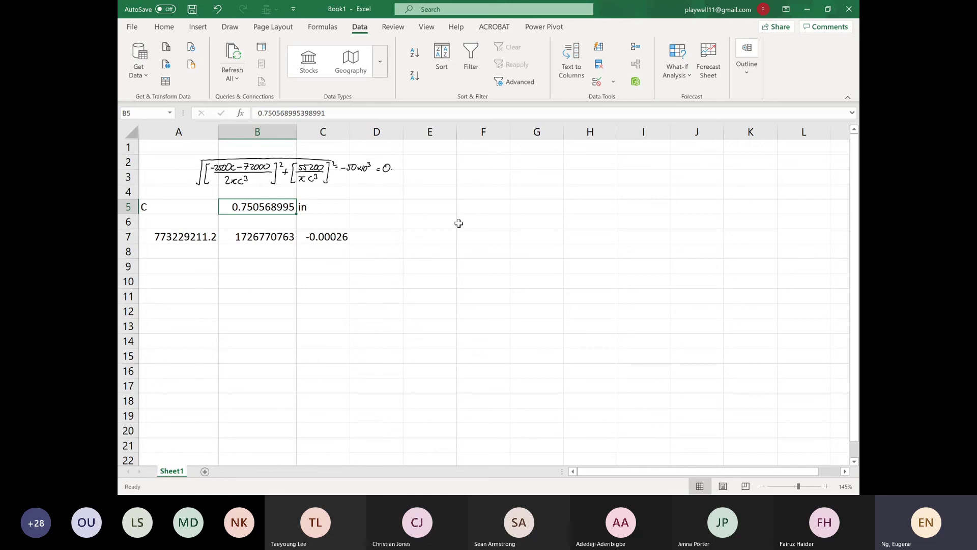